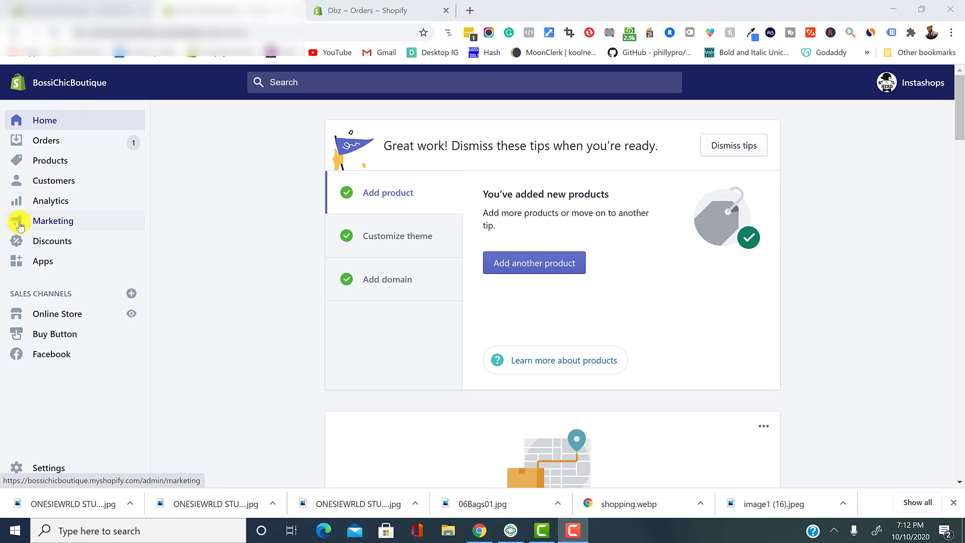
# Open the store's Locations settings and review the details of the Majestic Warehouse location.
pyautogui.click(60, 469)
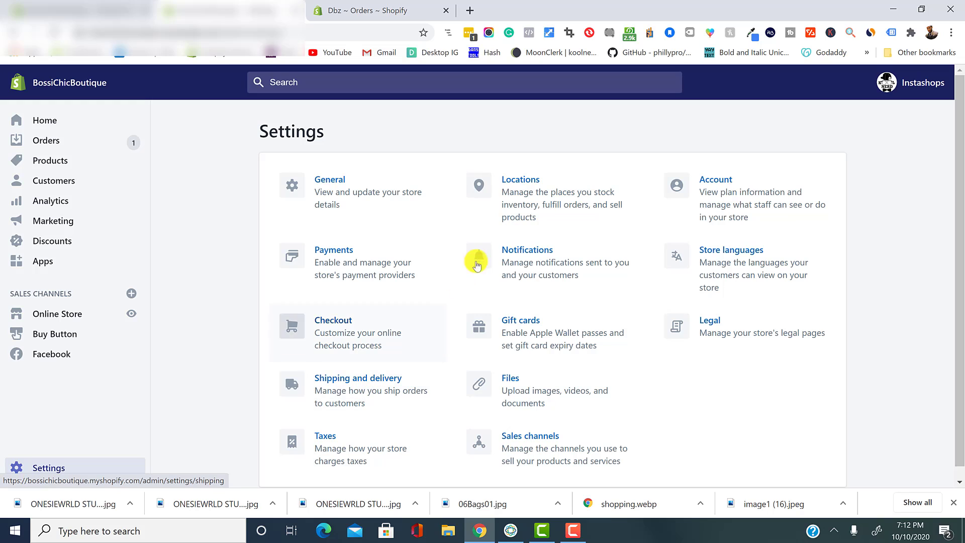
pyautogui.click(536, 196)
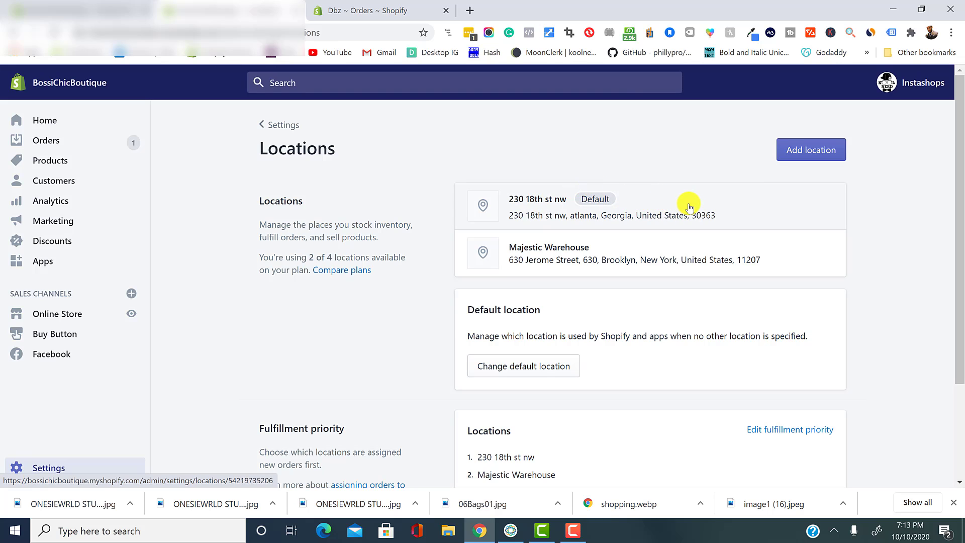
pyautogui.click(654, 252)
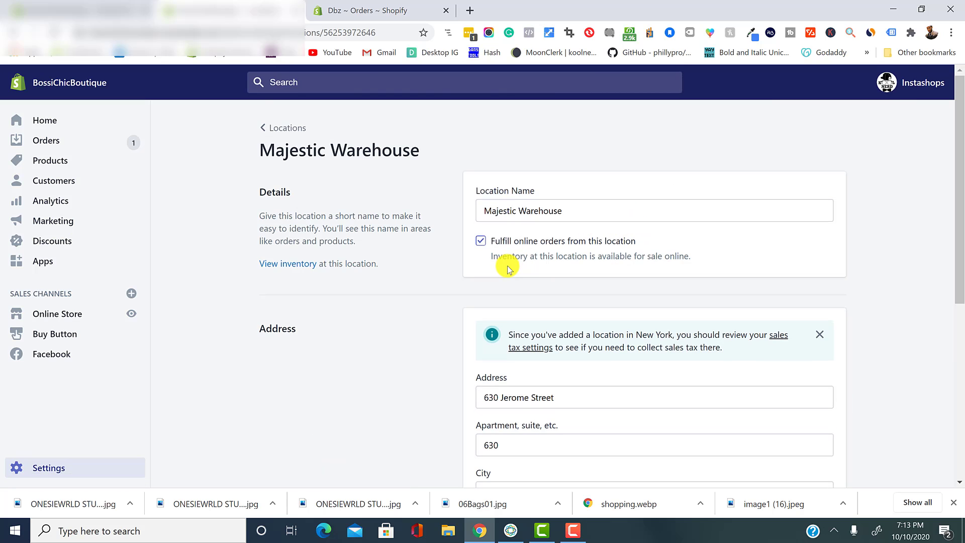
pyautogui.scroll(-4, 446, 317)
pyautogui.scroll(-2, 452, 304)
pyautogui.scroll(7, 463, 301)
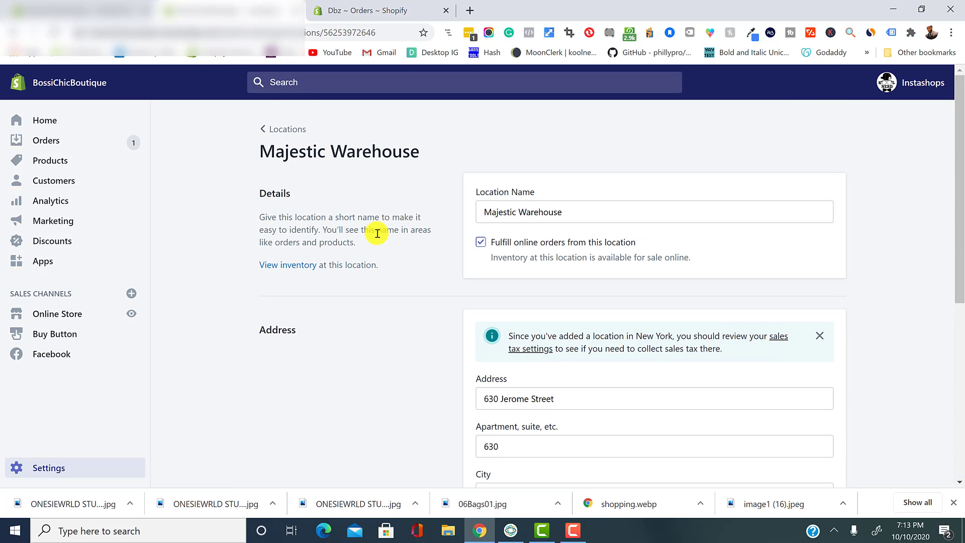
pyautogui.scroll(-4, 431, 384)
pyautogui.scroll(-3, 433, 374)
pyautogui.scroll(7, 436, 367)
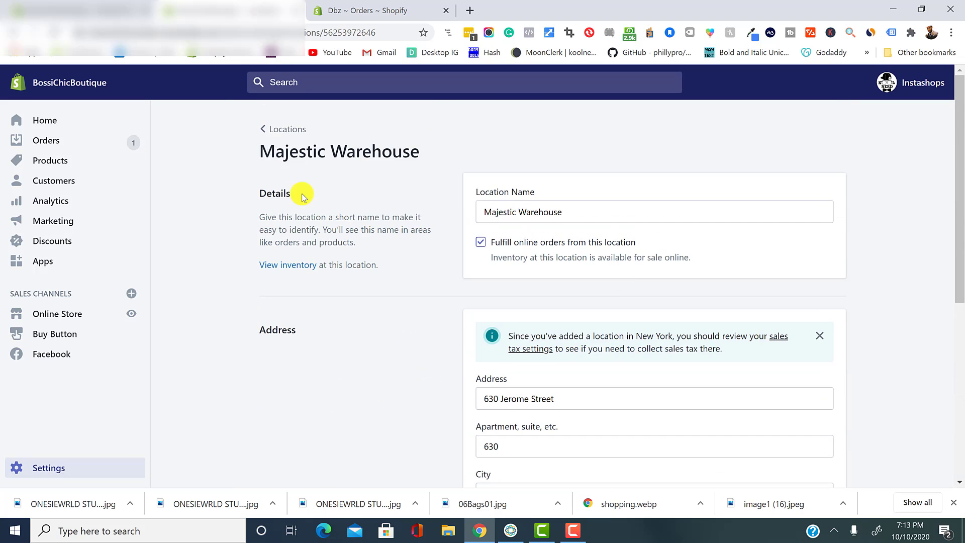
pyautogui.click(270, 133)
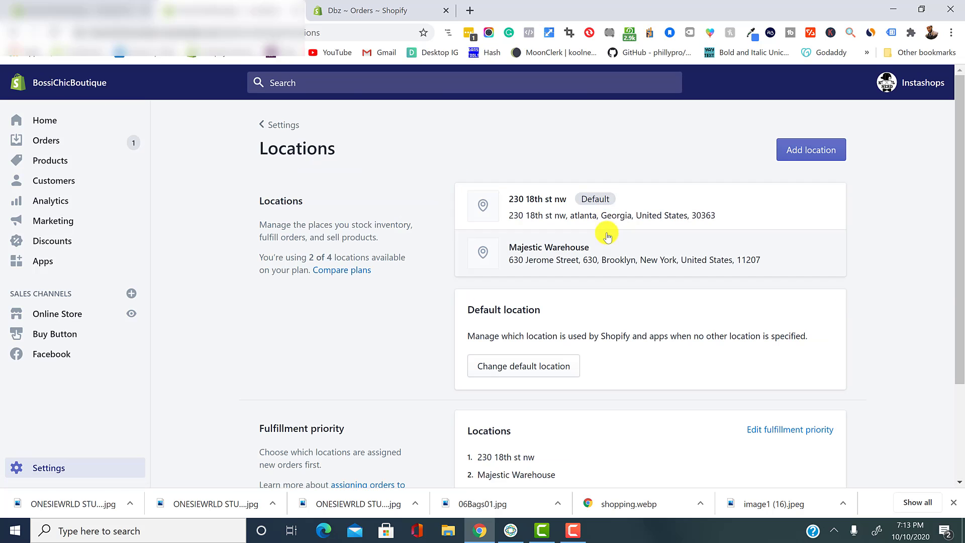
# Review the details of the default Atlanta location and return to the locations list.
pyautogui.click(633, 208)
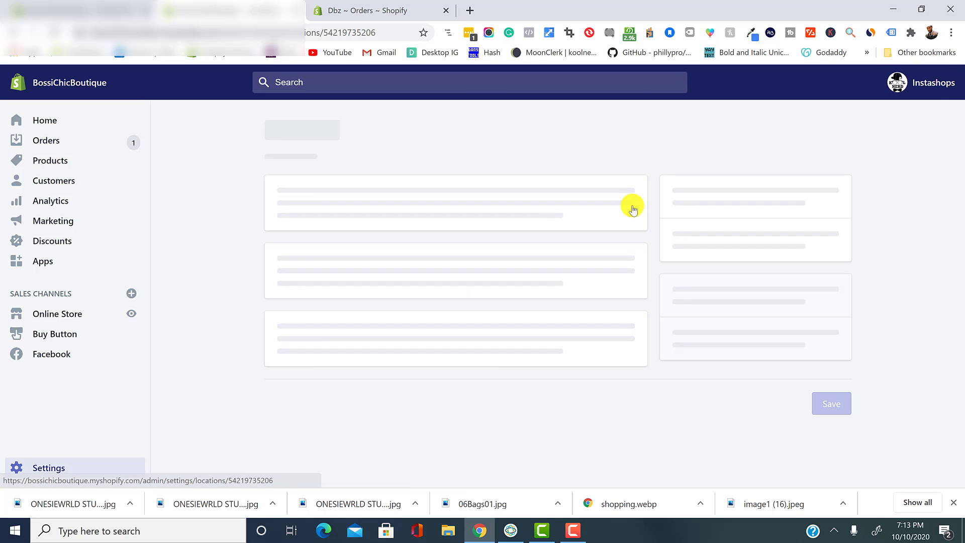
pyautogui.scroll(-3, 526, 281)
pyautogui.scroll(3, 518, 290)
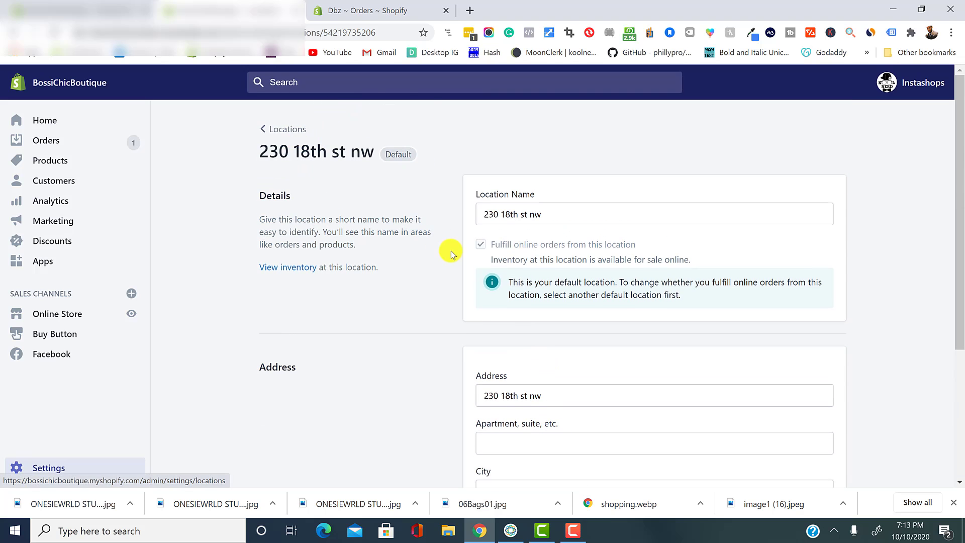
pyautogui.scroll(-3, 468, 292)
pyautogui.scroll(3, 481, 327)
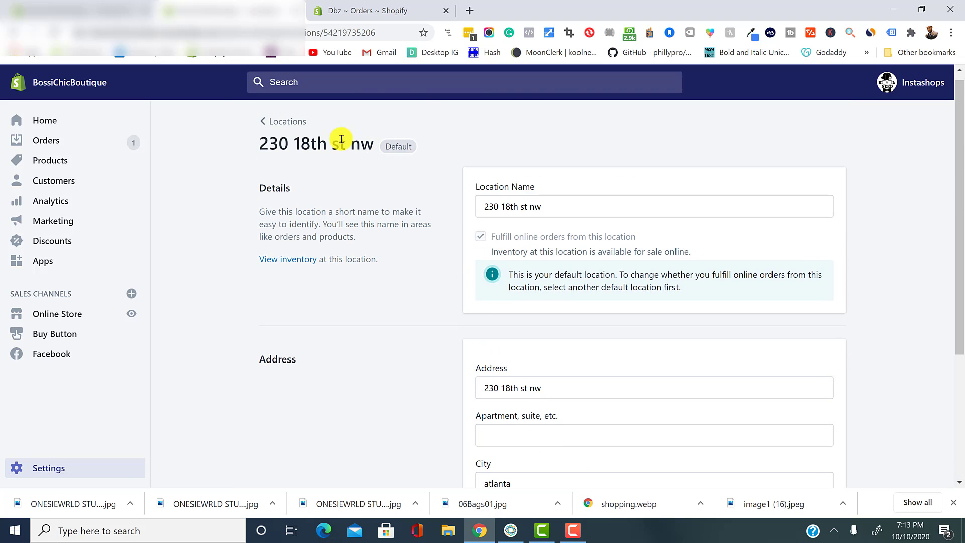
pyautogui.click(289, 121)
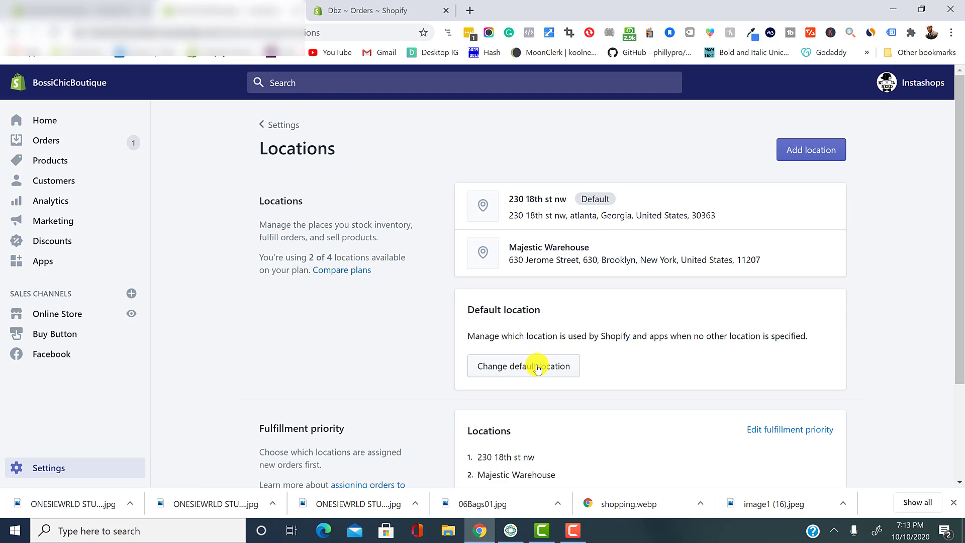
# Change the store's default location to Majestic Warehouse and save it.
pyautogui.scroll(-1, 537, 368)
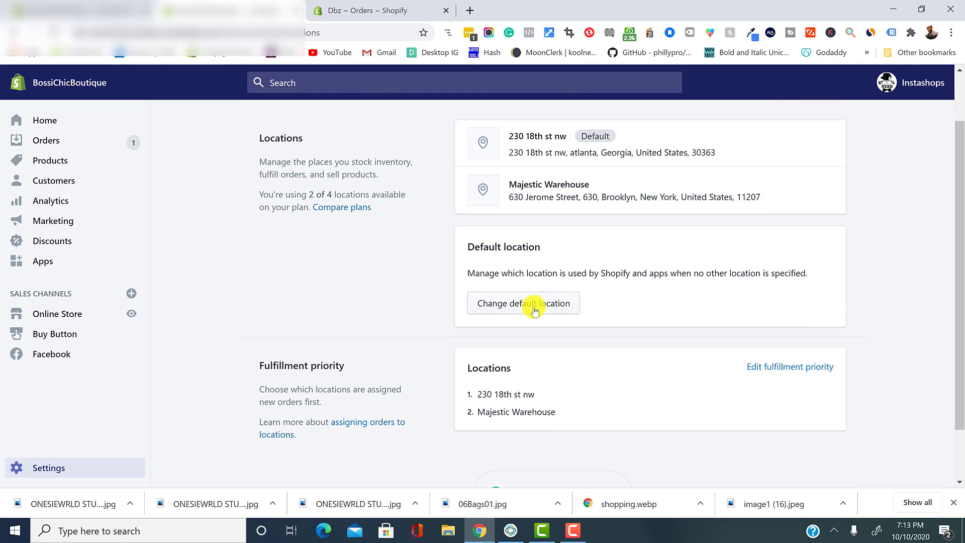
pyautogui.scroll(1, 533, 308)
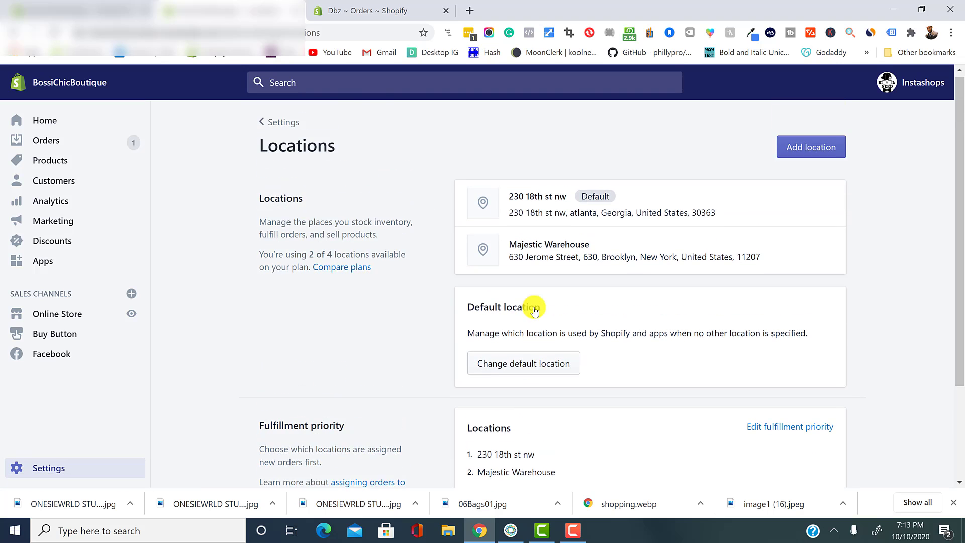
pyautogui.click(523, 367)
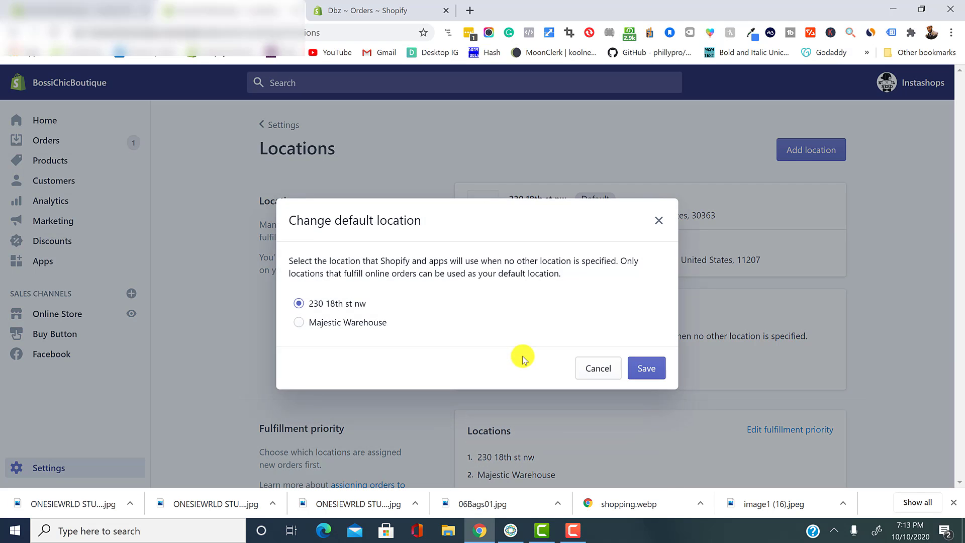
pyautogui.click(367, 326)
pyautogui.click(645, 370)
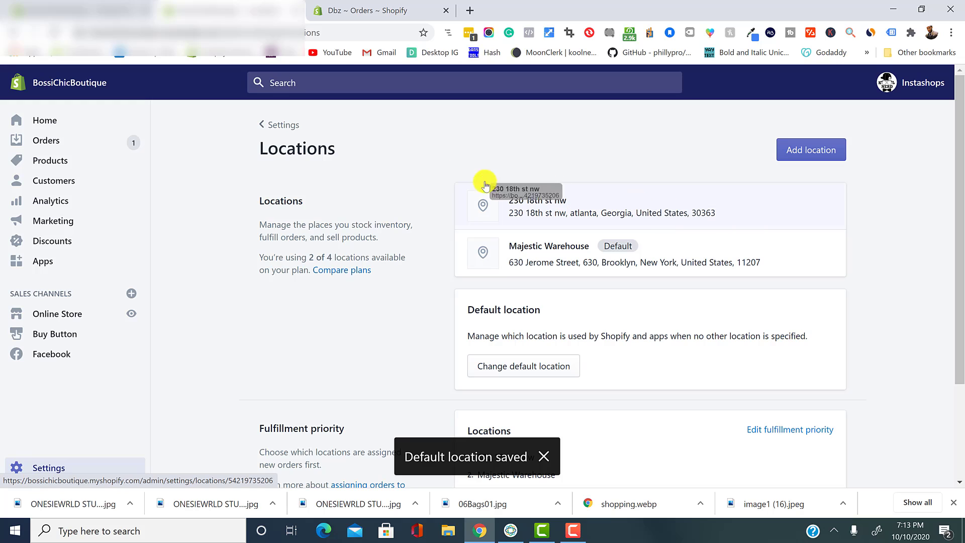
pyautogui.moveTo(545, 180); pyautogui.dragTo(612, 218)
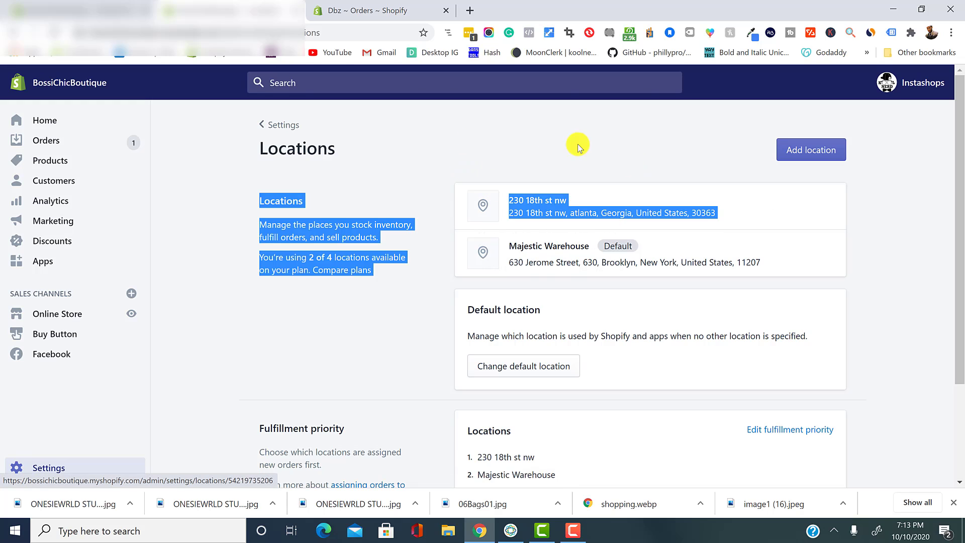
pyautogui.click(410, 347)
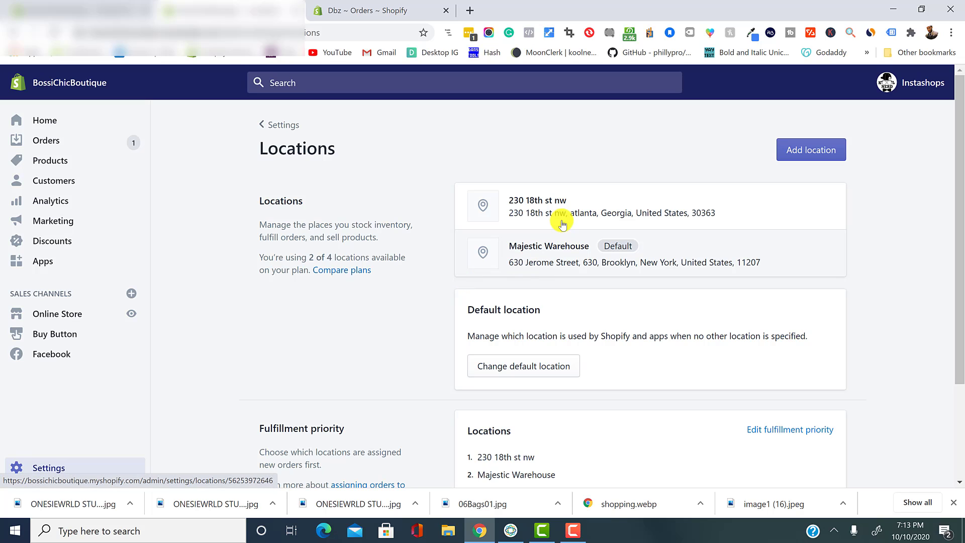
# Deactivate the Atlanta location with Majestic Warehouse as the destination for its inventory, and return to the locations list.
pyautogui.click(721, 208)
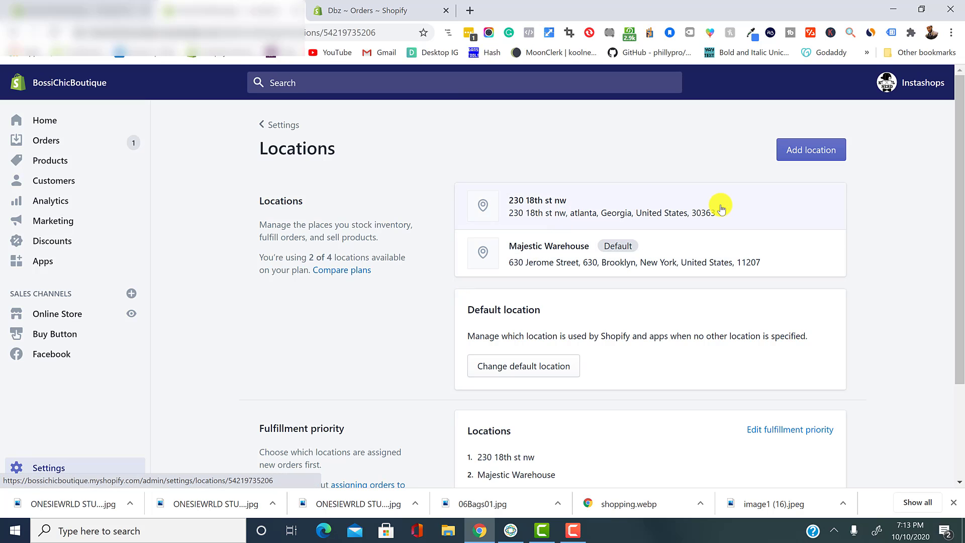
pyautogui.scroll(-5, 610, 312)
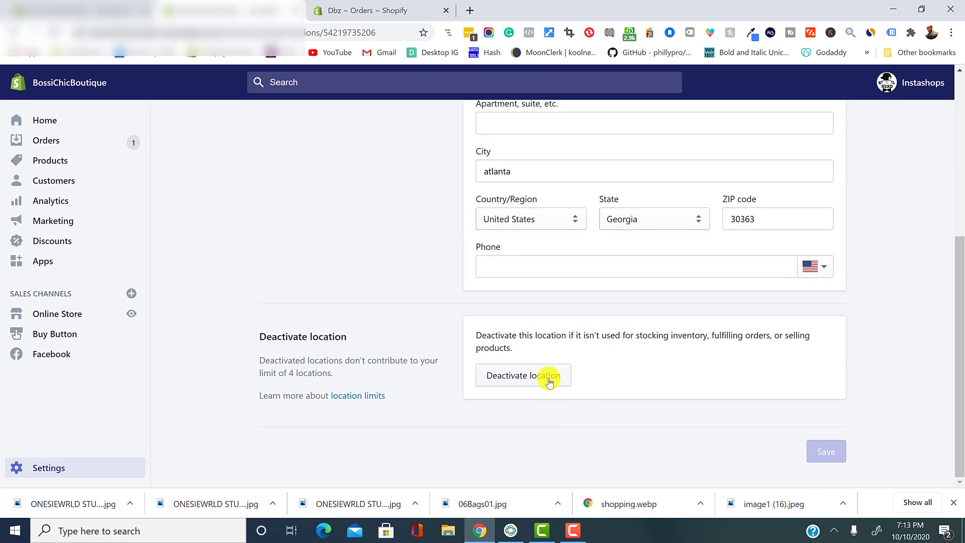
pyautogui.click(548, 376)
pyautogui.click(495, 320)
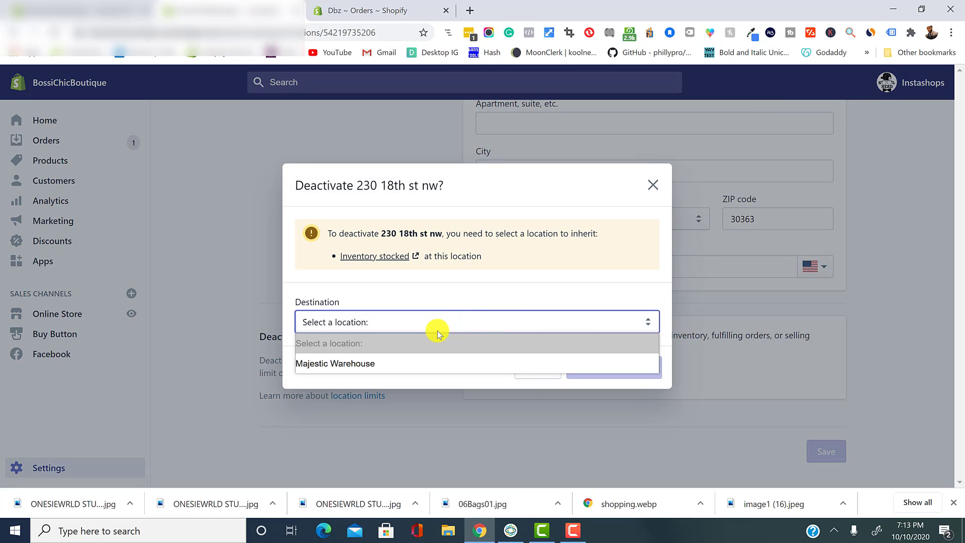
pyautogui.click(424, 362)
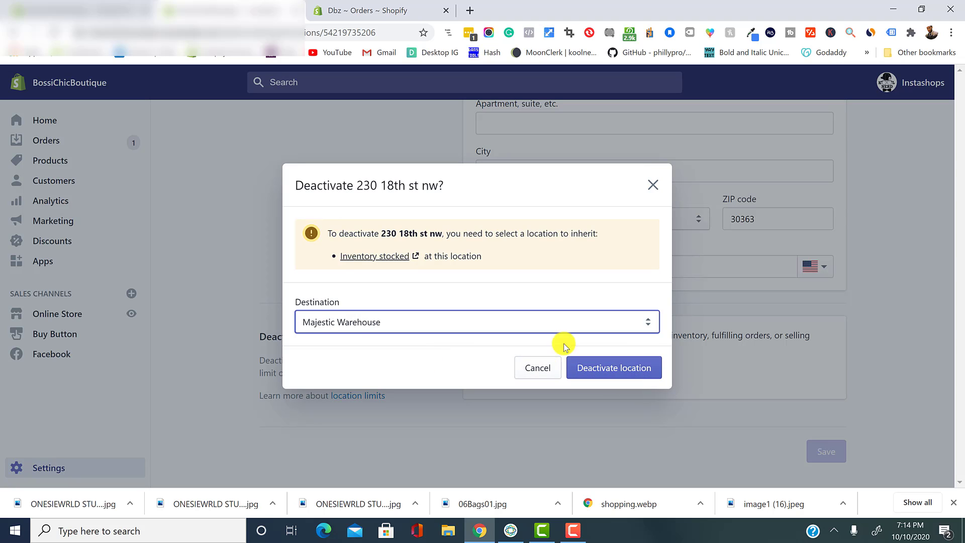
pyautogui.click(601, 369)
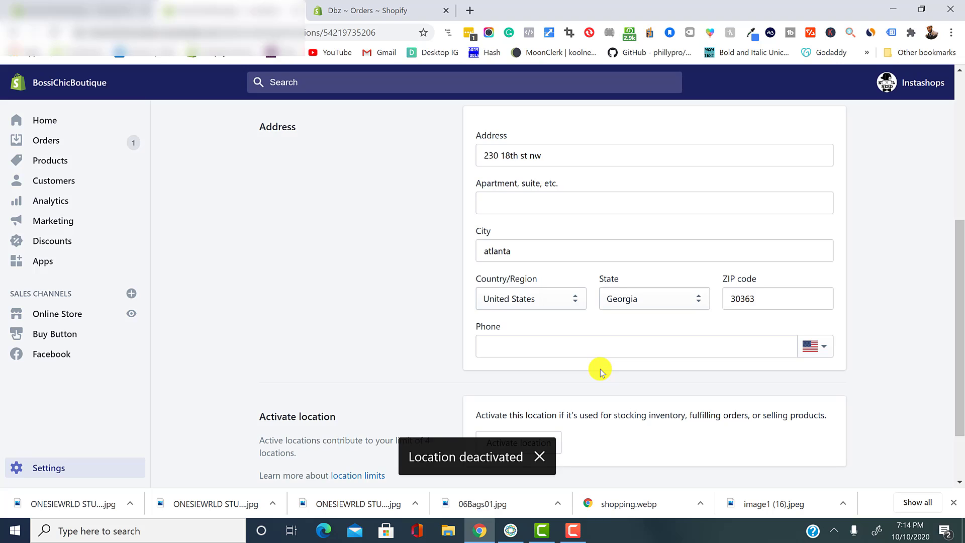
pyautogui.scroll(4, 598, 357)
pyautogui.scroll(1, 583, 336)
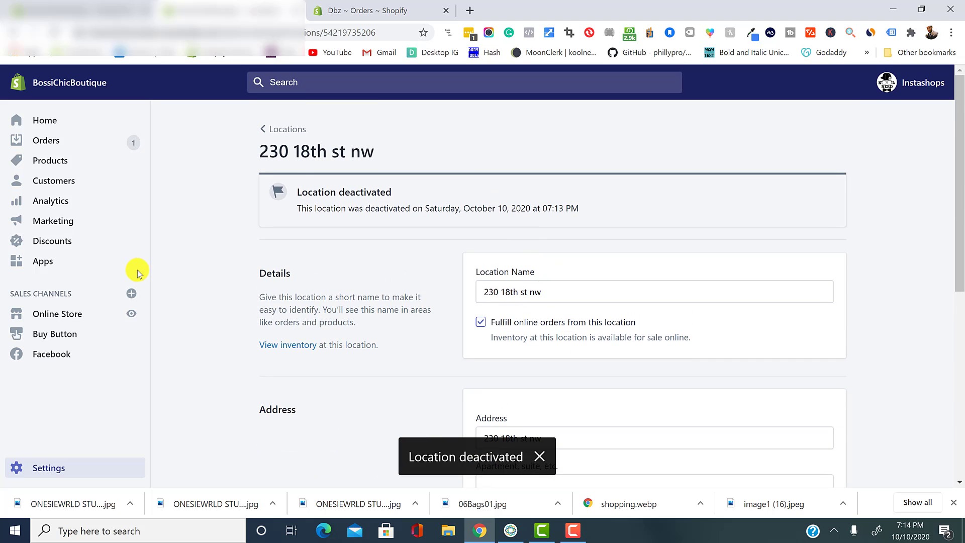
pyautogui.click(279, 127)
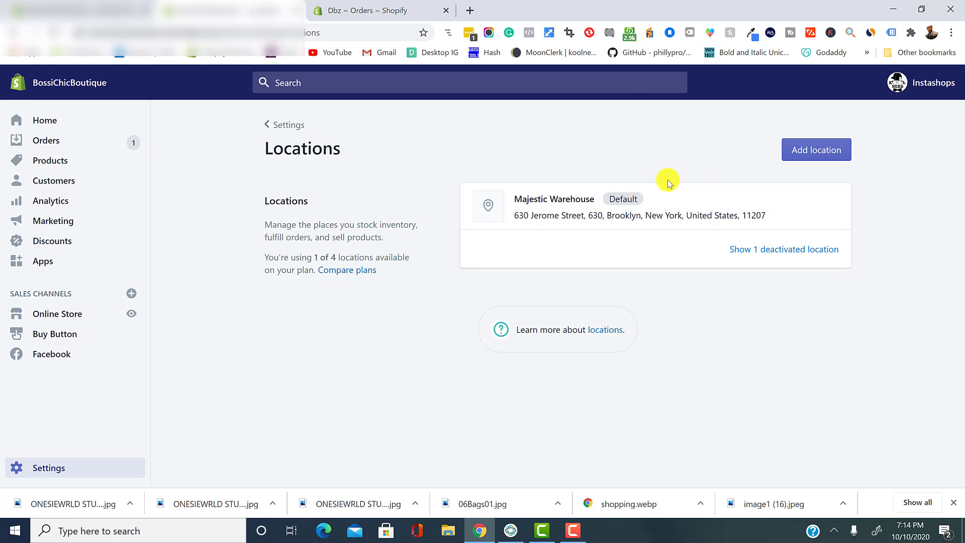
# Open the Shipping and delivery settings and review the shipping, local delivery, local pickup and saved packages sections.
pyautogui.click(290, 130)
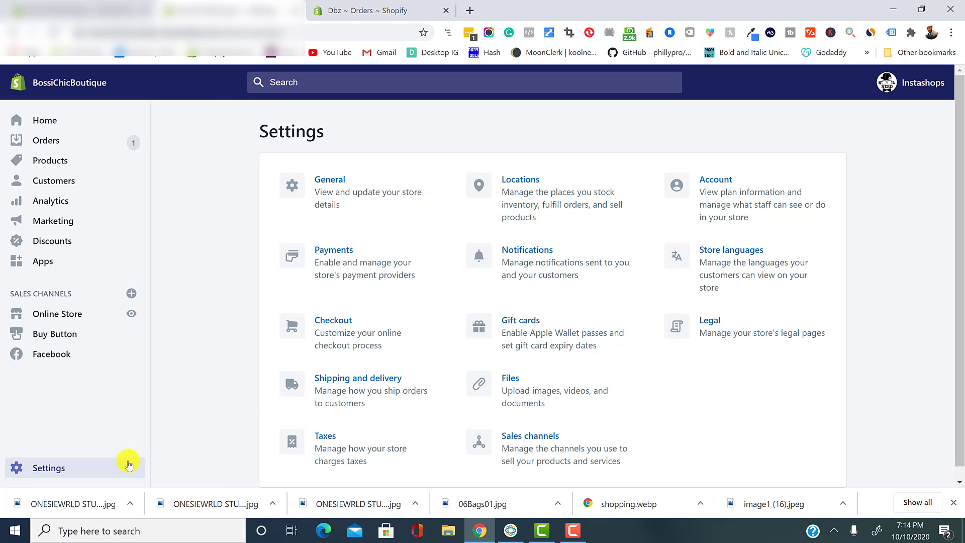
pyautogui.click(360, 395)
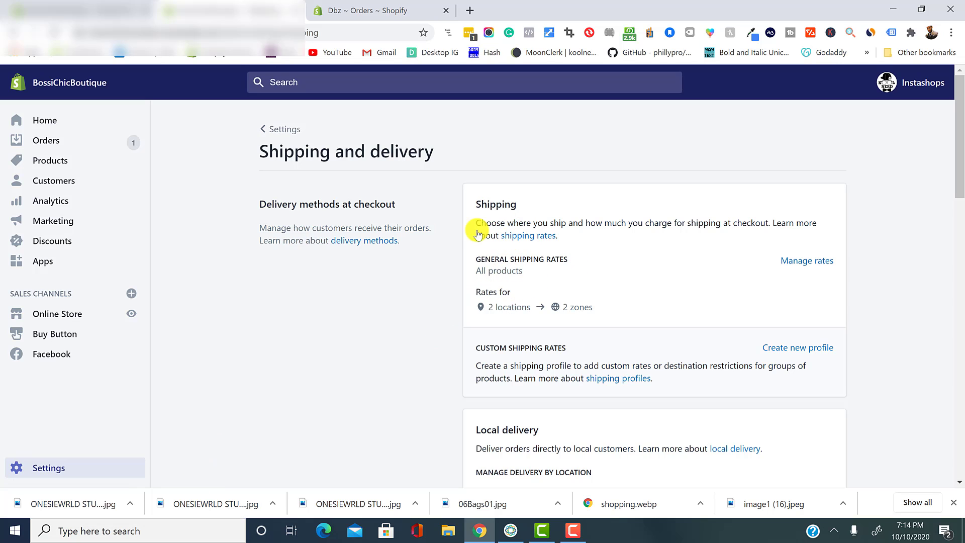
pyautogui.scroll(-3, 491, 405)
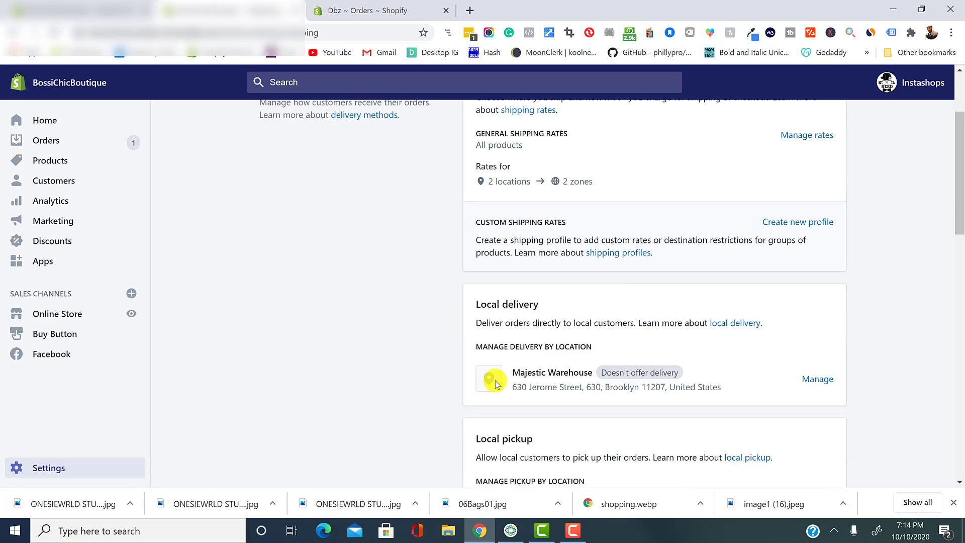
pyautogui.scroll(-5, 495, 384)
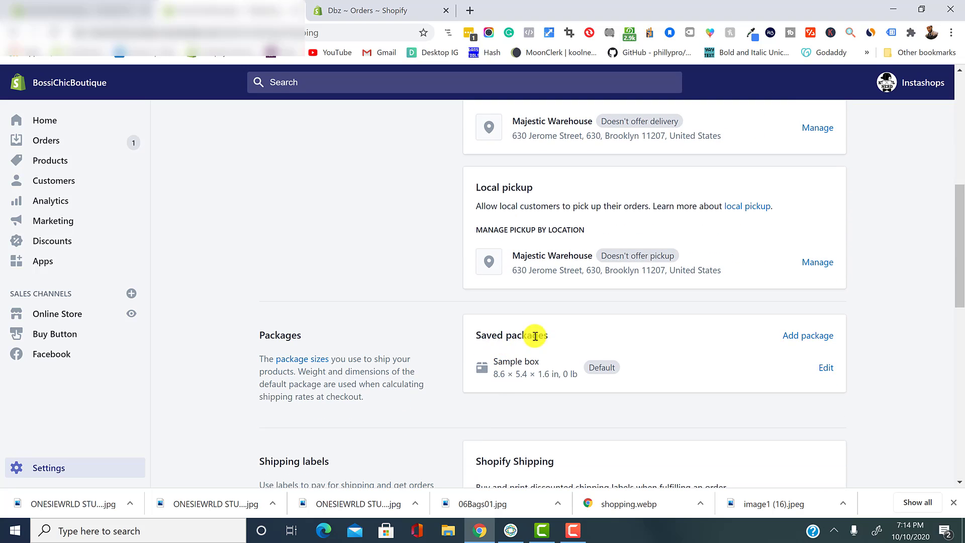
pyautogui.scroll(-3, 519, 348)
pyautogui.scroll(10, 508, 366)
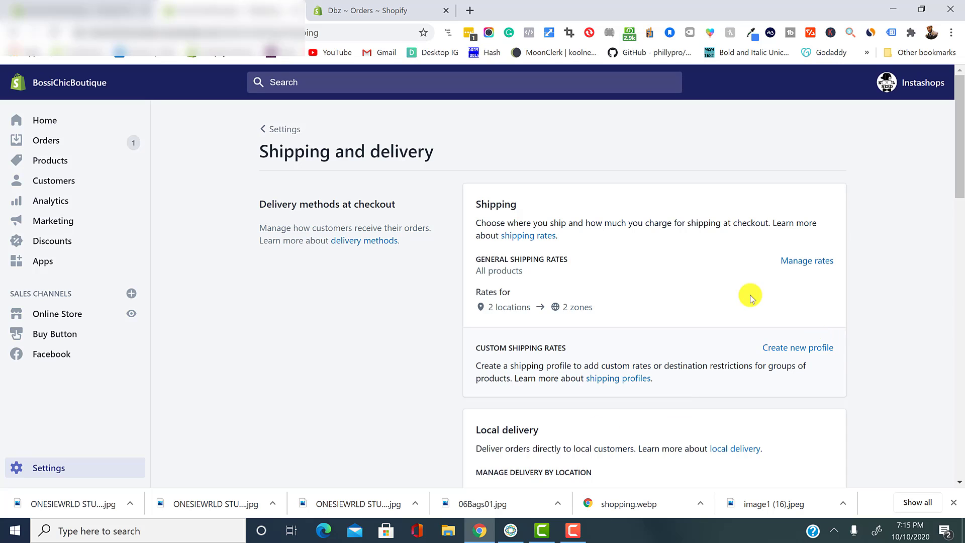
# Open the general shipping rates for management and expand the details of the Shipping from locations.
pyautogui.click(821, 262)
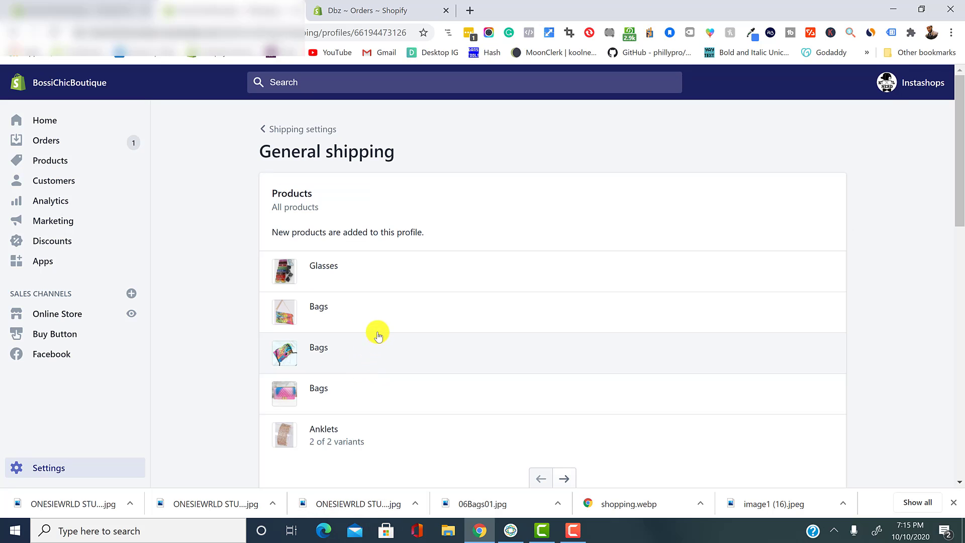
pyautogui.scroll(-1, 348, 221)
pyautogui.scroll(1, 312, 217)
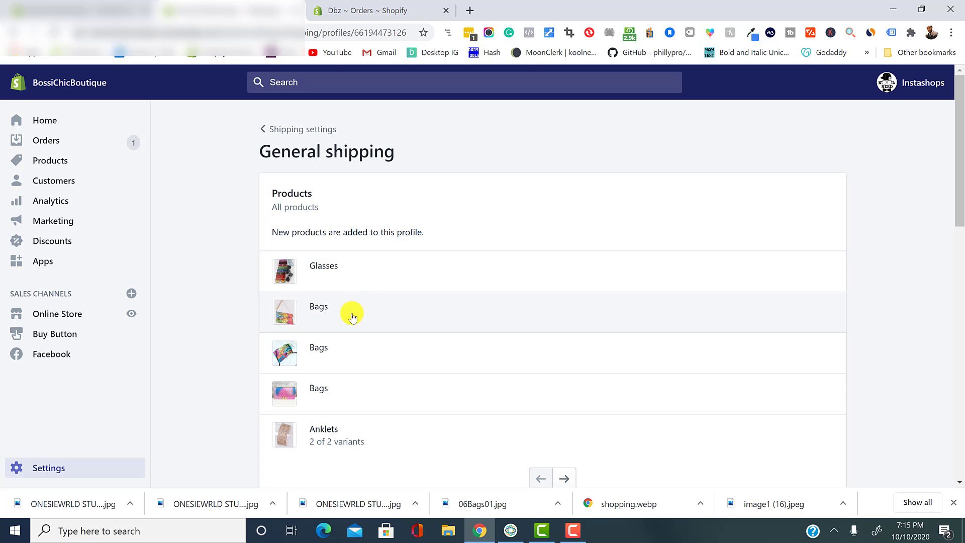
pyautogui.scroll(-5, 351, 316)
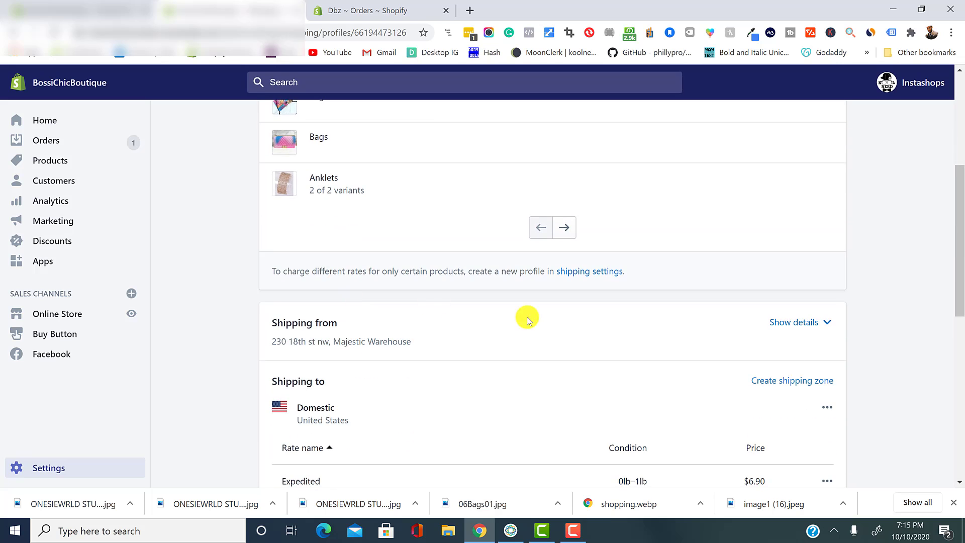
pyautogui.moveTo(413, 342); pyautogui.dragTo(227, 338)
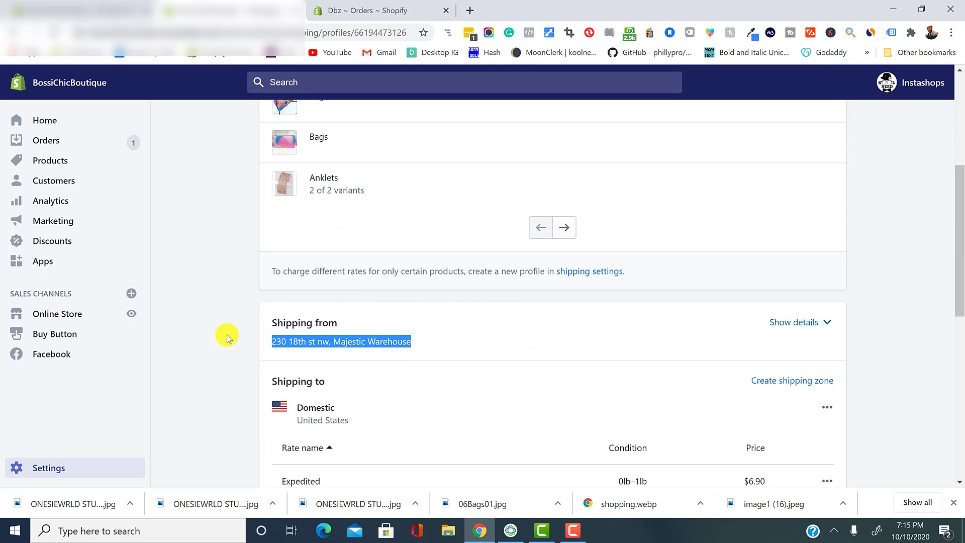
pyautogui.click(277, 318)
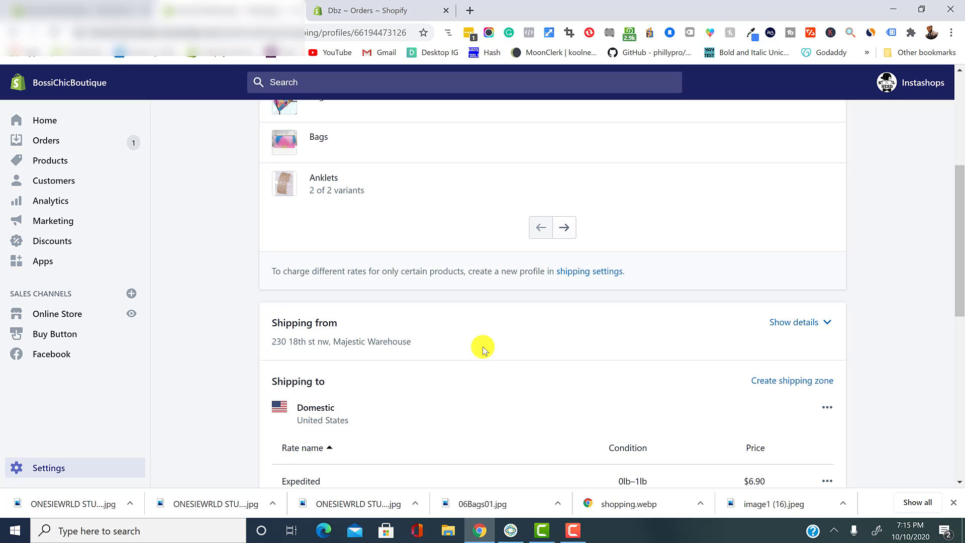
pyautogui.moveTo(367, 351); pyautogui.dragTo(259, 332)
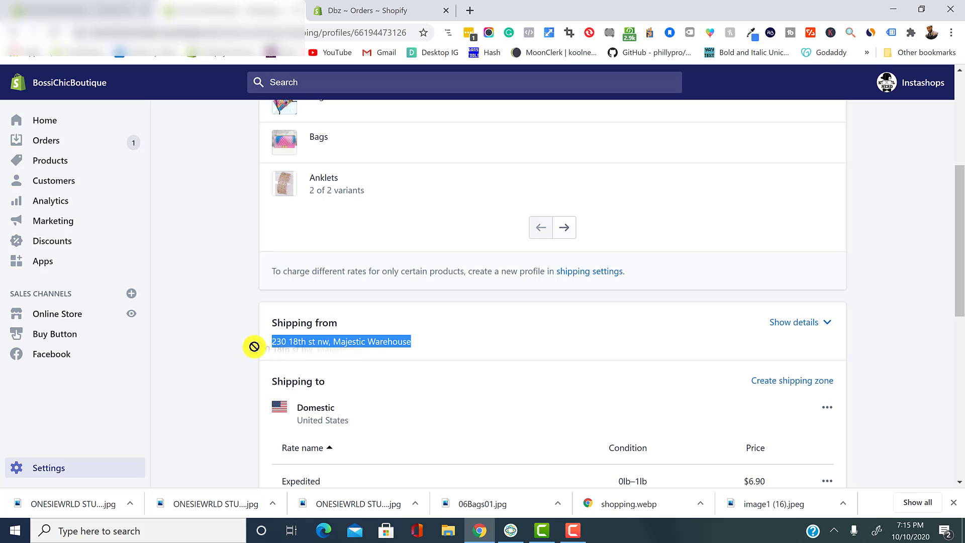
pyautogui.moveTo(254, 346); pyautogui.dragTo(287, 338)
pyautogui.click(774, 321)
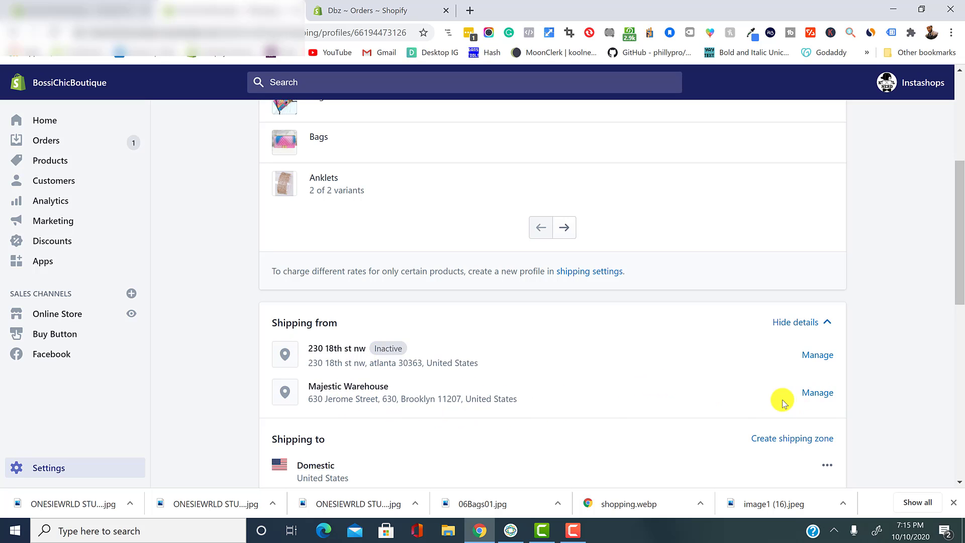
# Remove the general shipping rates for the inactive Atlanta location, leaving Majestic Warehouse's rates as they are.
pyautogui.click(826, 399)
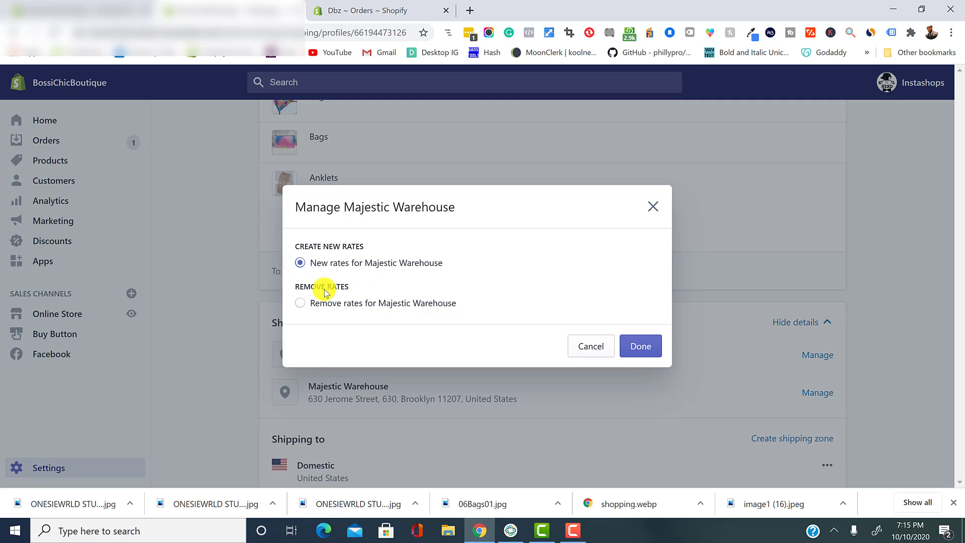
pyautogui.click(568, 346)
pyautogui.click(806, 357)
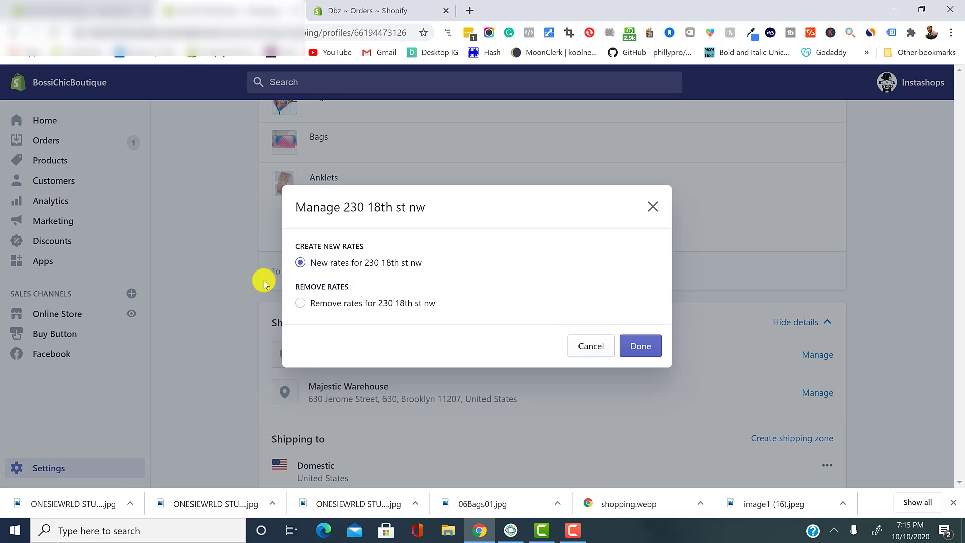
pyautogui.click(302, 303)
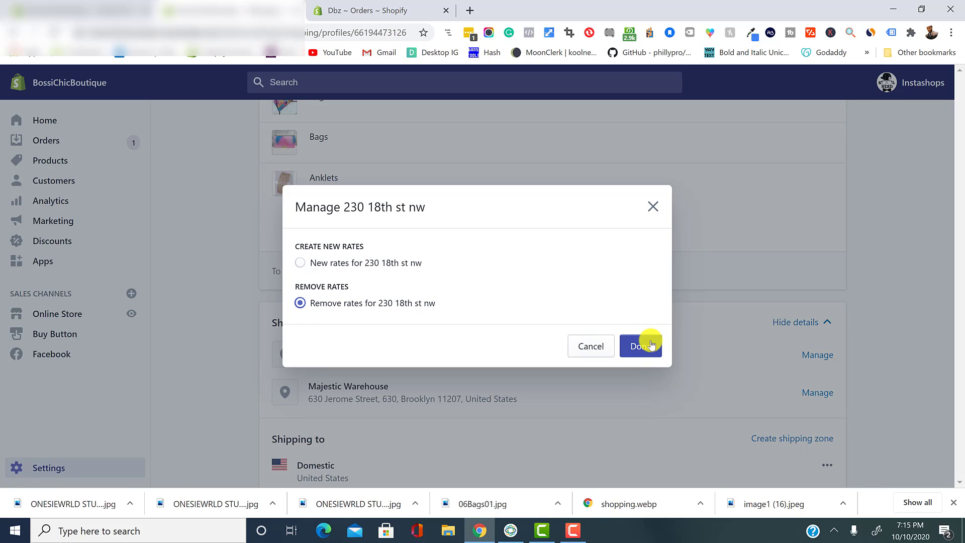
pyautogui.click(641, 346)
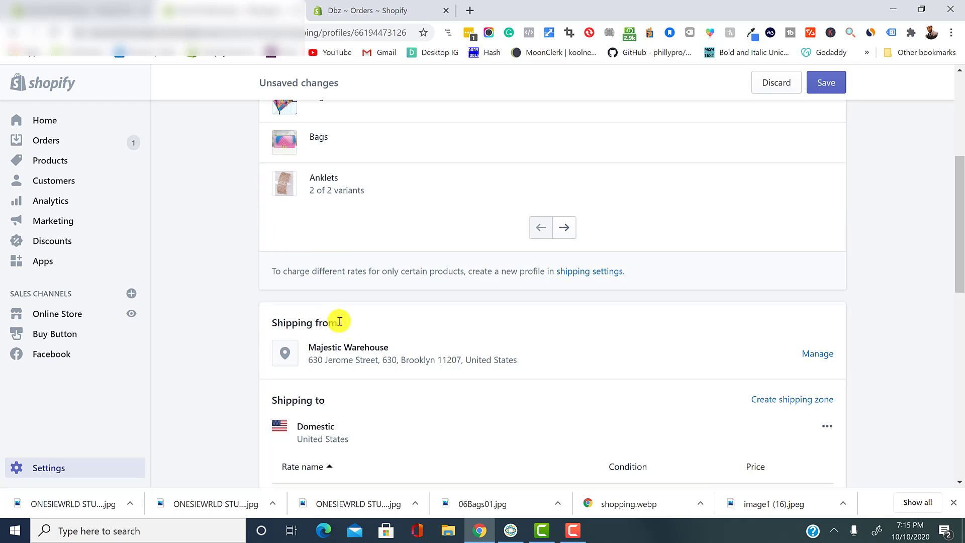
# Review the Domestic zone's Expedited and Standard rates, focusing on the order price condition of the free Standard rate.
pyautogui.scroll(-2, 347, 331)
pyautogui.scroll(-1, 352, 332)
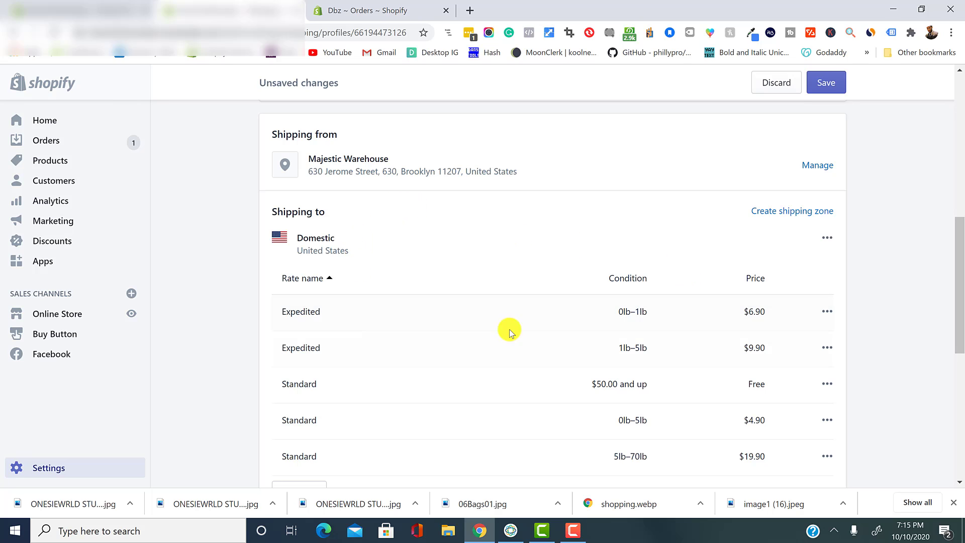
pyautogui.scroll(-1, 654, 330)
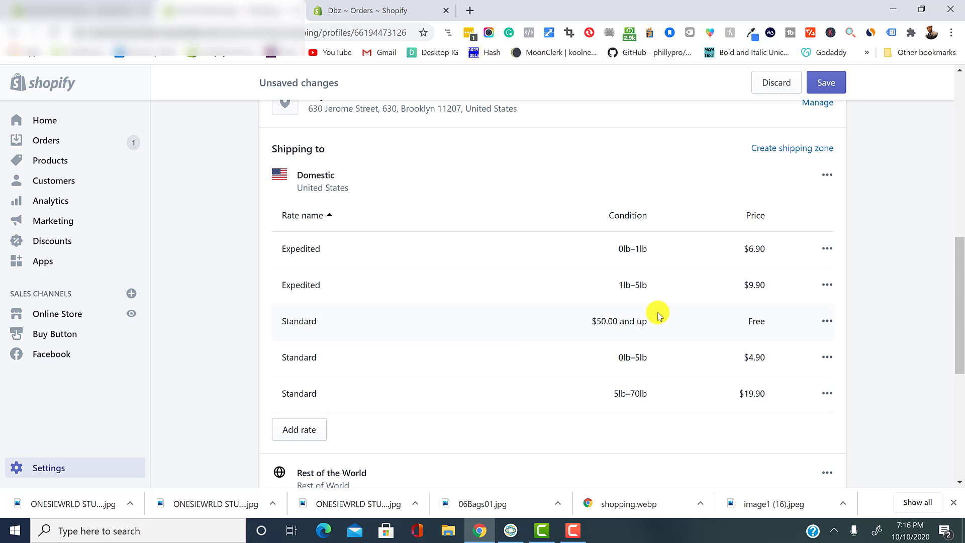
pyautogui.click(827, 319)
pyautogui.moveTo(648, 320); pyautogui.dragTo(579, 323)
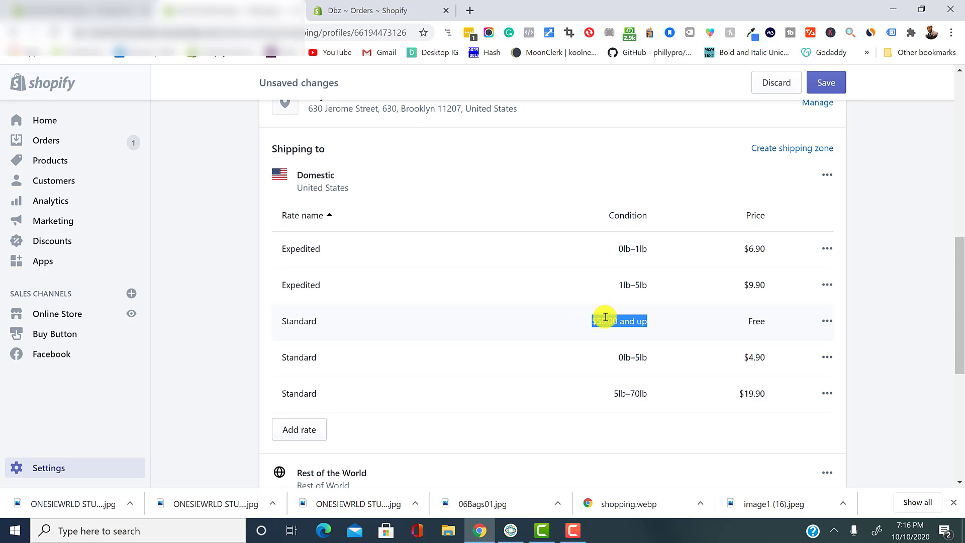
pyautogui.click(828, 322)
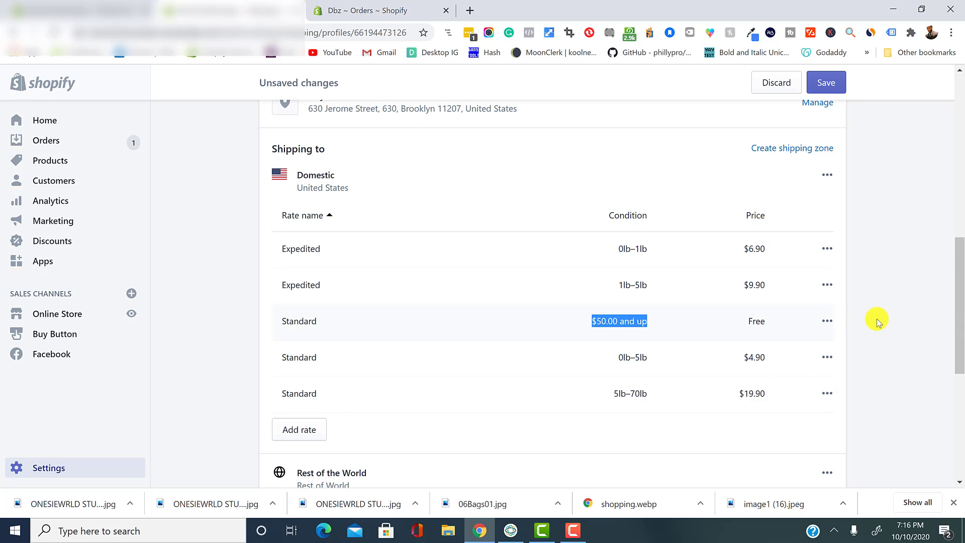
pyautogui.click(862, 322)
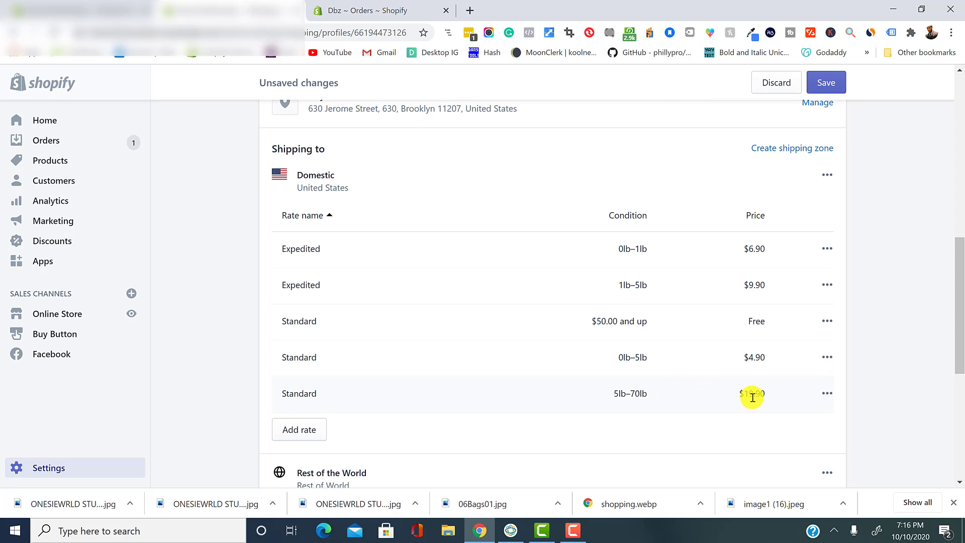
# Examine the Rest of the World carrier rates, including the DHL Express rate's services and handling fee options.
pyautogui.scroll(-3, 752, 394)
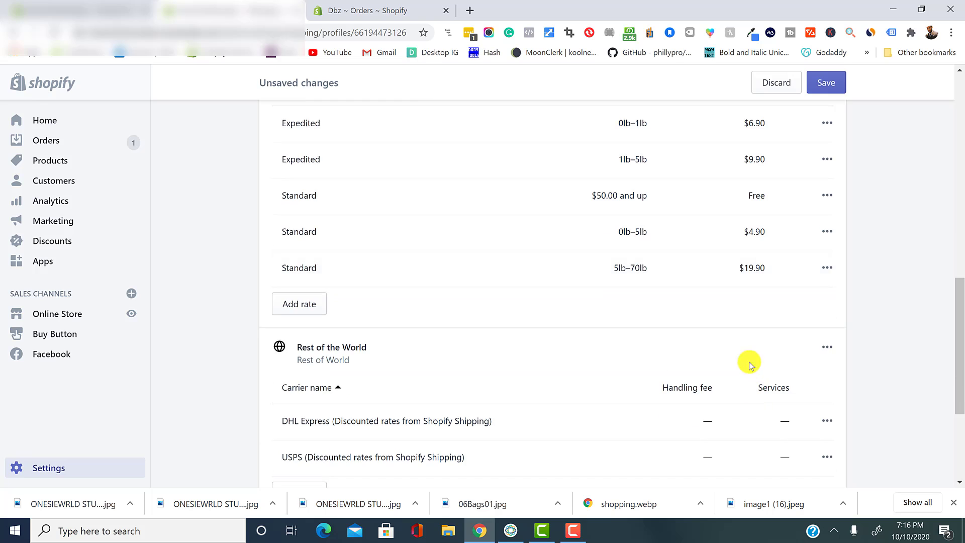
pyautogui.scroll(-1, 693, 365)
pyautogui.click(341, 317)
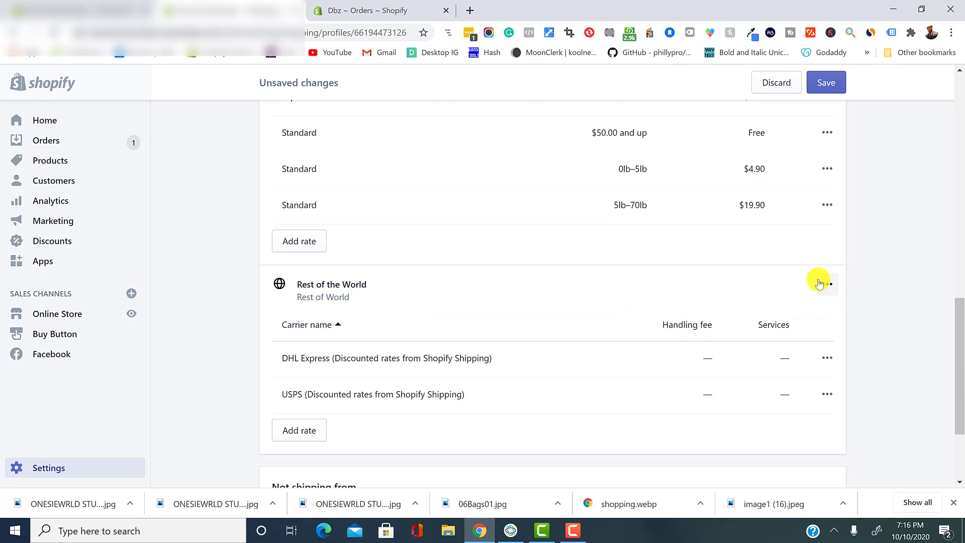
pyautogui.click(564, 416)
pyautogui.click(824, 358)
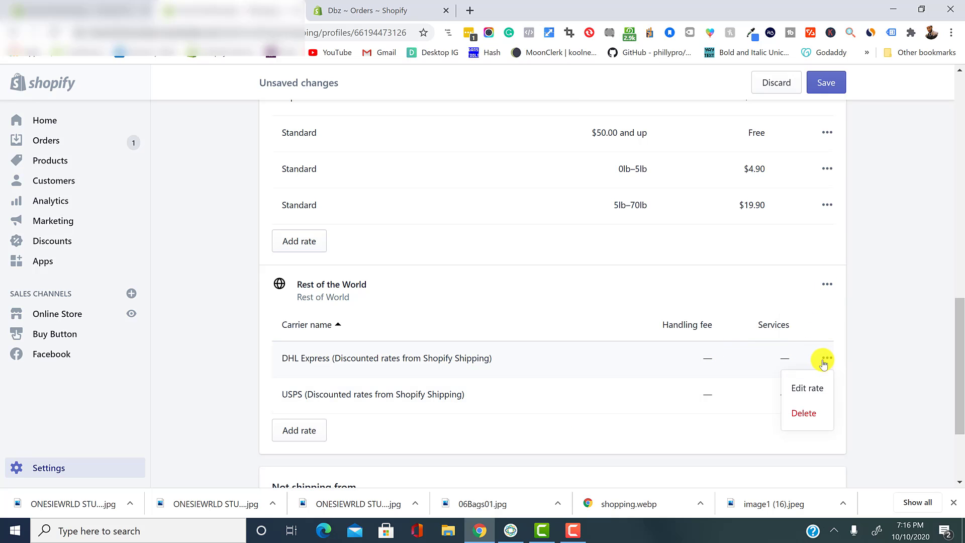
pyautogui.click(809, 387)
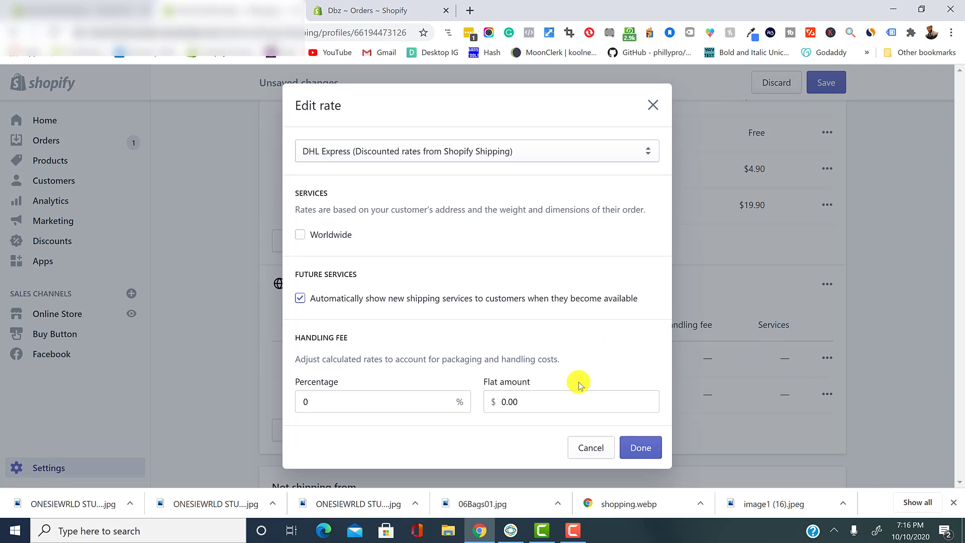
pyautogui.click(586, 451)
pyautogui.click(827, 397)
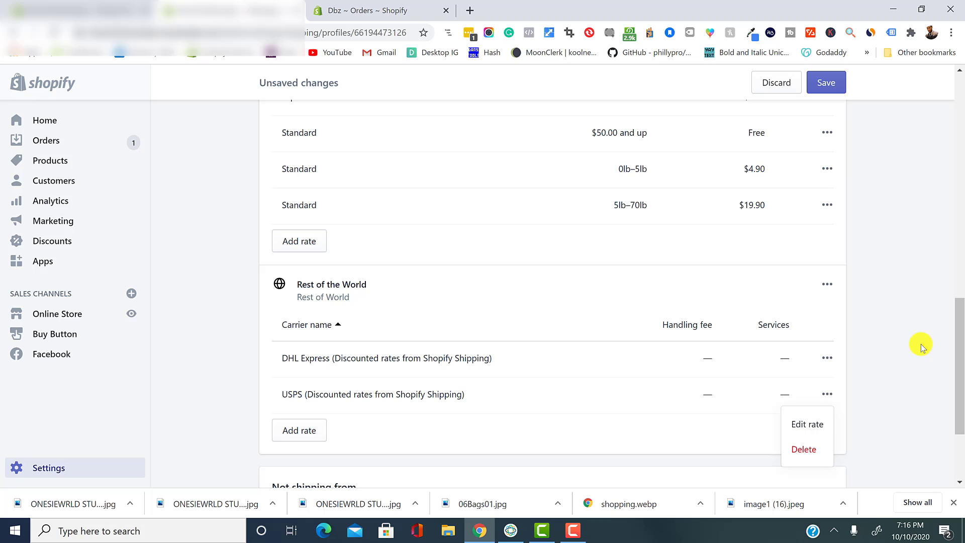
pyautogui.click(879, 348)
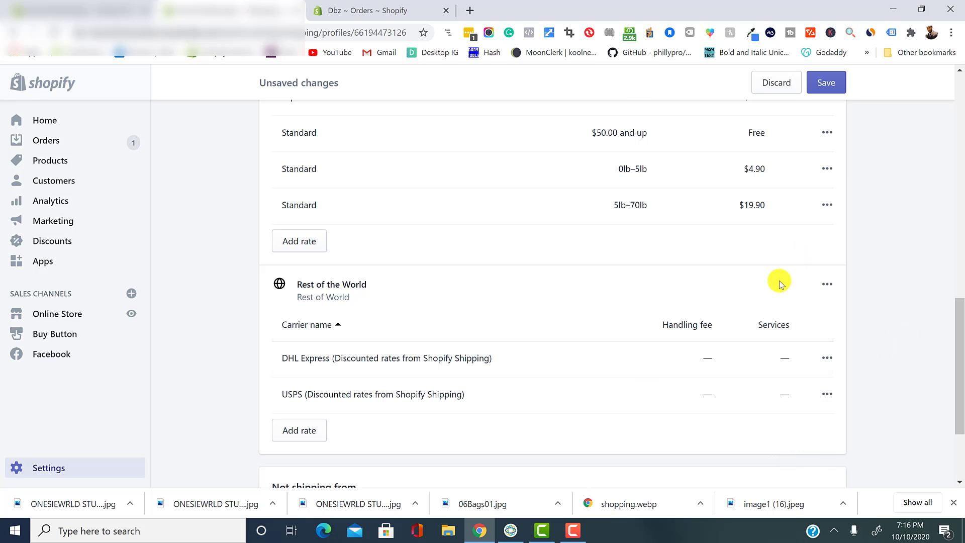
# Add rates to the inactive Atlanta location under Not shipping from, using the same rates as Majestic Warehouse.
pyautogui.scroll(2, 739, 327)
pyautogui.scroll(-2, 653, 372)
pyautogui.scroll(-2, 623, 386)
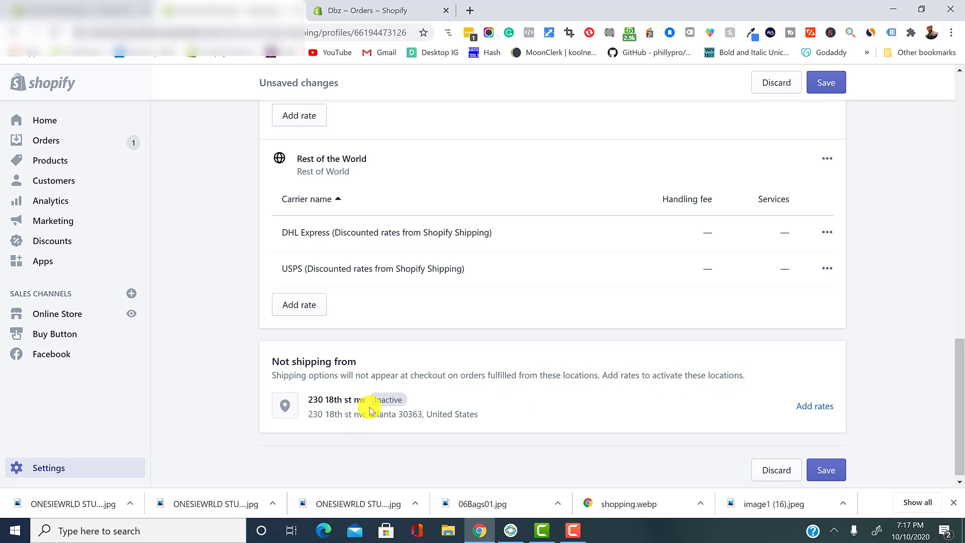
pyautogui.click(810, 414)
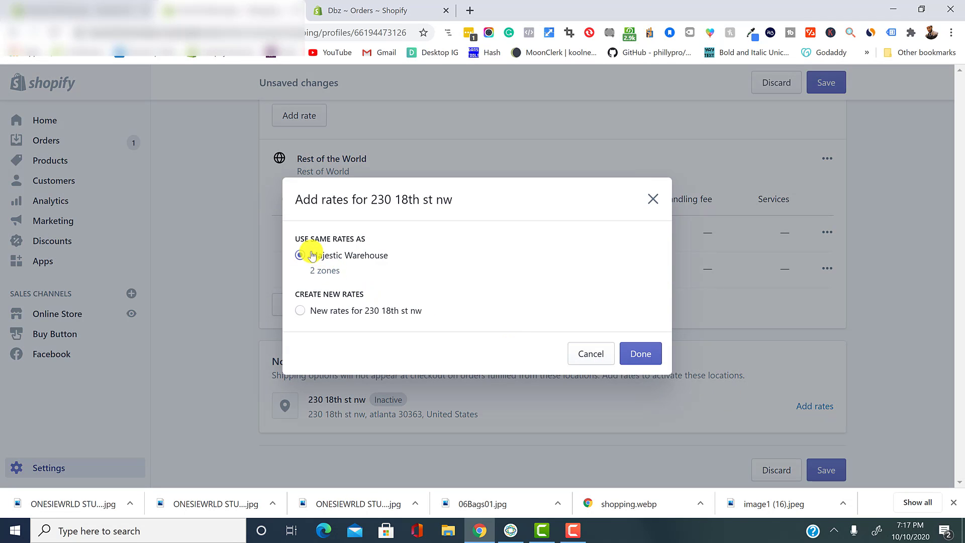
pyautogui.click(638, 352)
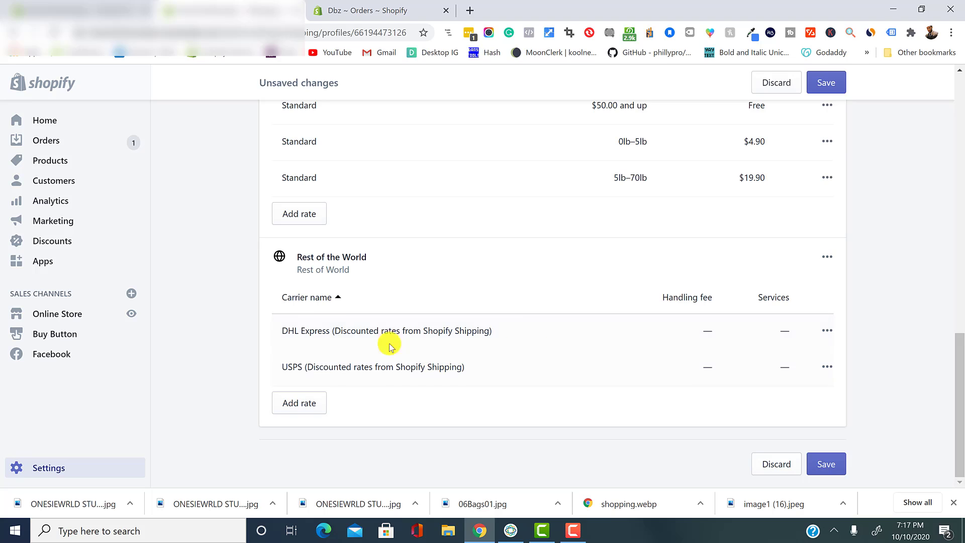
# Remove the rates just added to the inactive Atlanta location and check its entry under Not shipping from.
pyautogui.scroll(8, 365, 357)
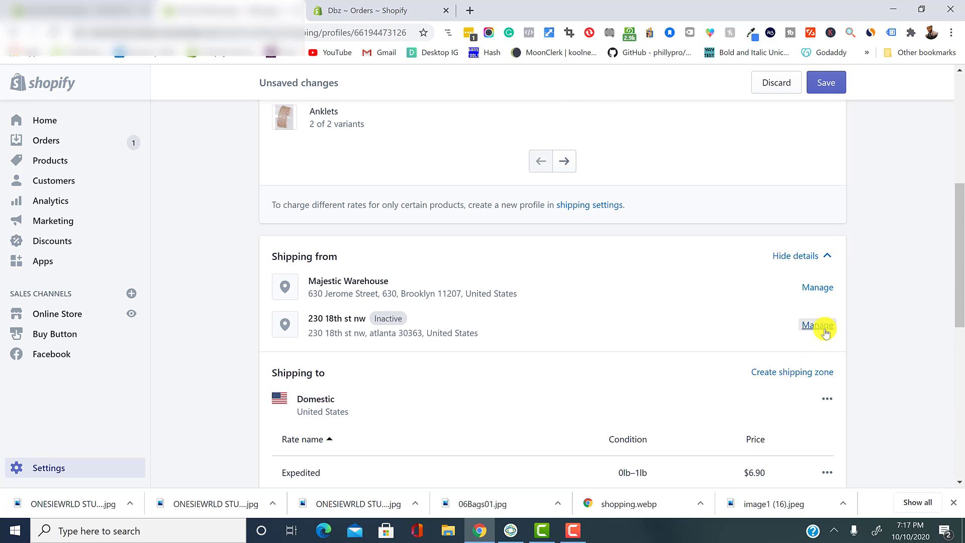
pyautogui.click(818, 325)
pyautogui.click(346, 303)
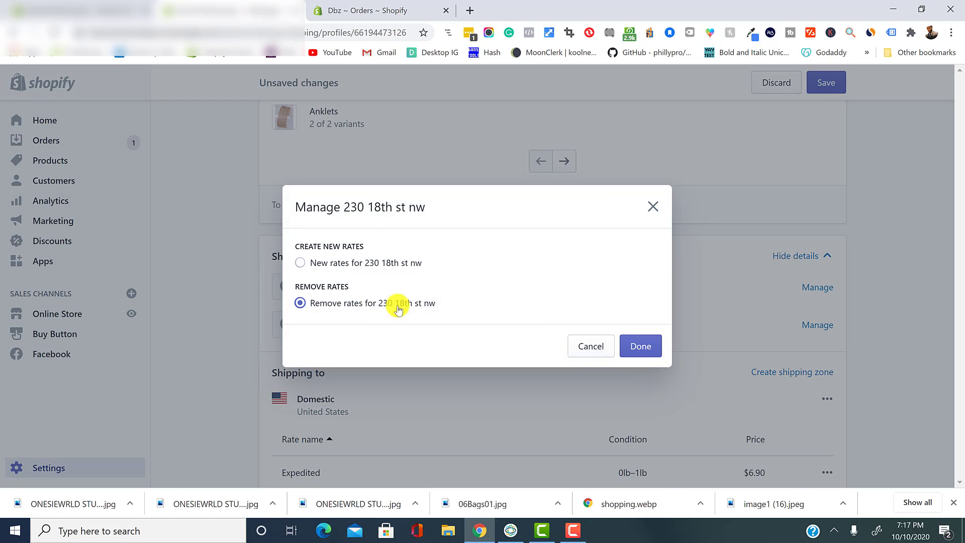
pyautogui.click(639, 347)
pyautogui.scroll(-8, 689, 401)
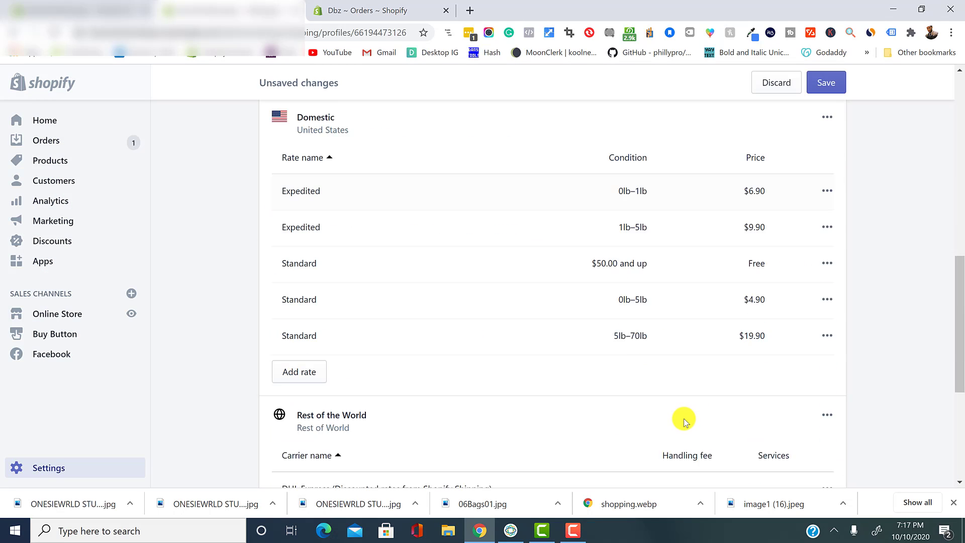
pyautogui.scroll(-2, 684, 419)
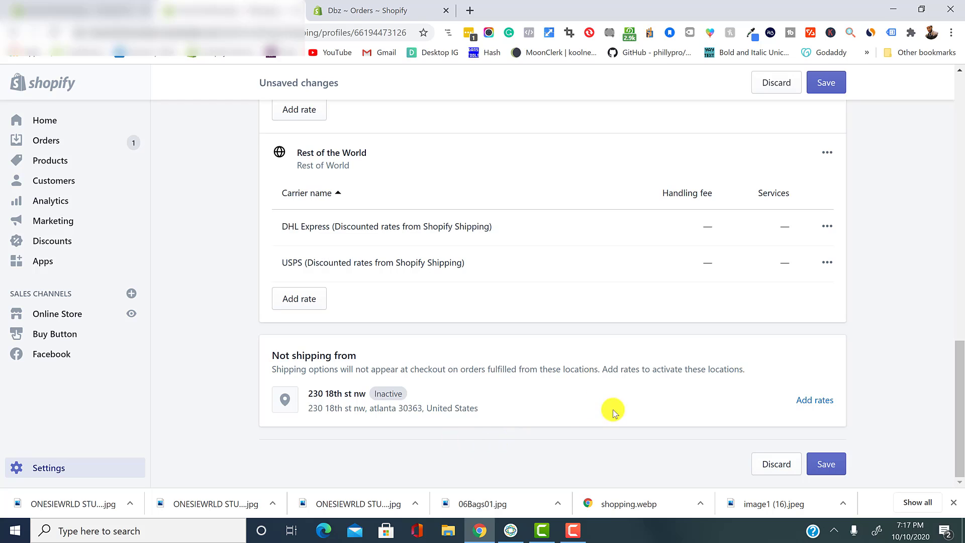
pyautogui.moveTo(318, 394); pyautogui.dragTo(443, 408)
# Try a minimum order price of 200.00 for the free Standard domestic rate, then restore it to 50.00 and confirm the rate.
pyautogui.scroll(11, 638, 397)
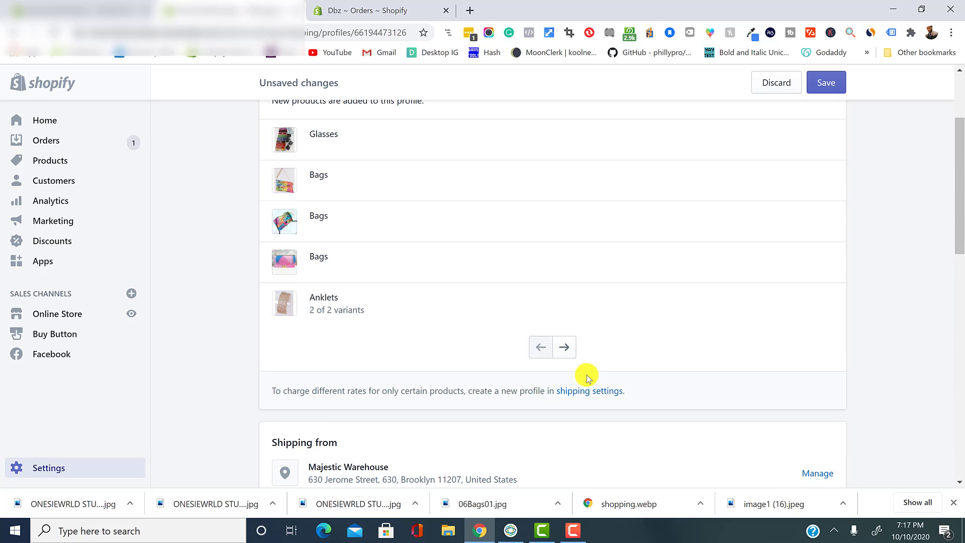
pyautogui.scroll(-3, 701, 374)
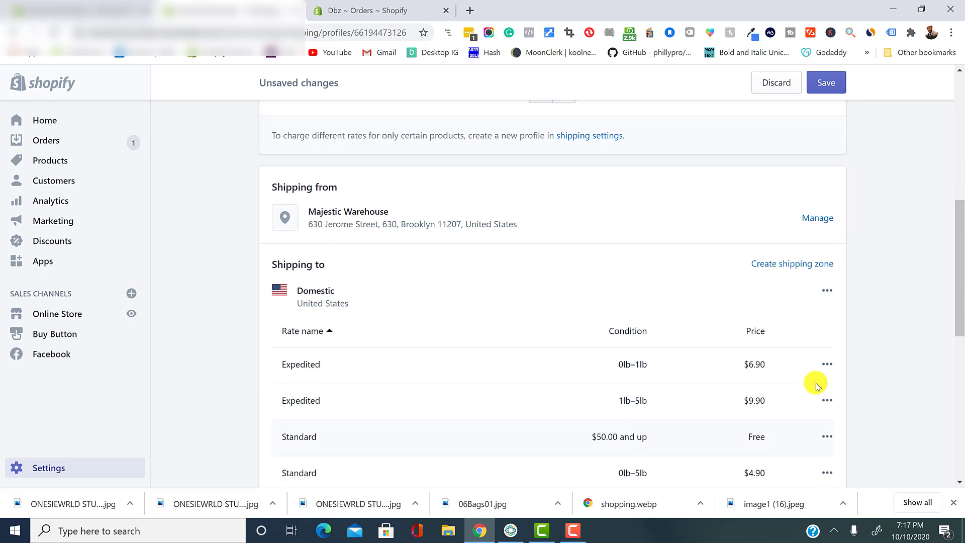
pyautogui.click(827, 439)
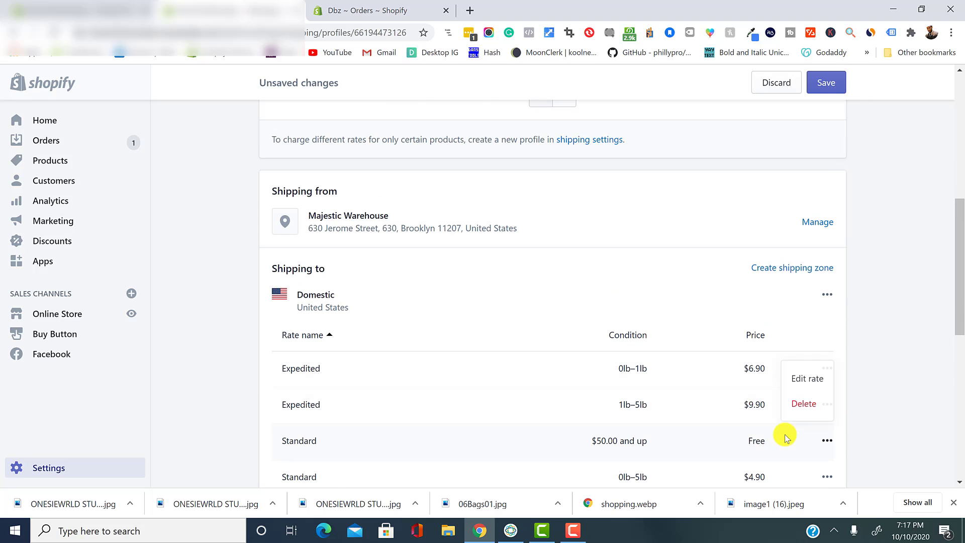
pyautogui.click(803, 380)
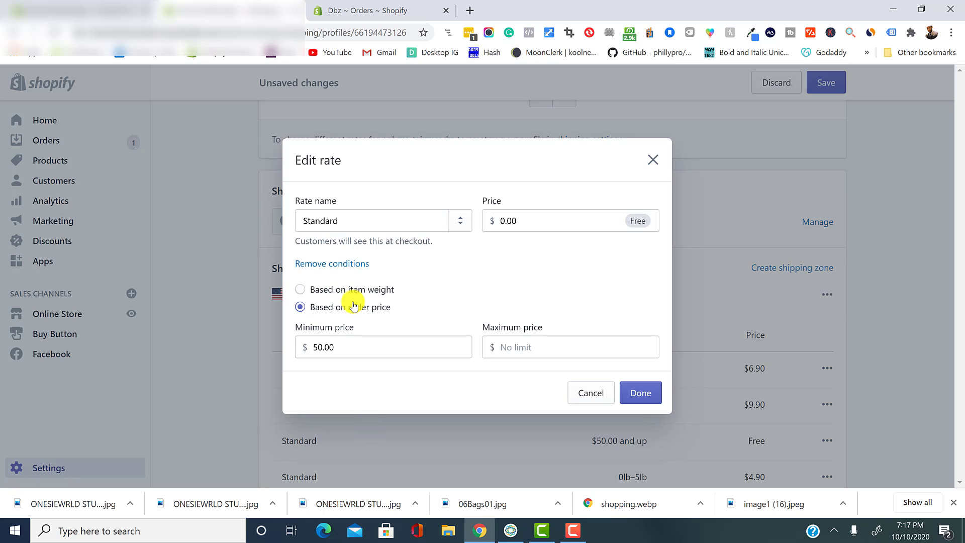
pyautogui.click(326, 349)
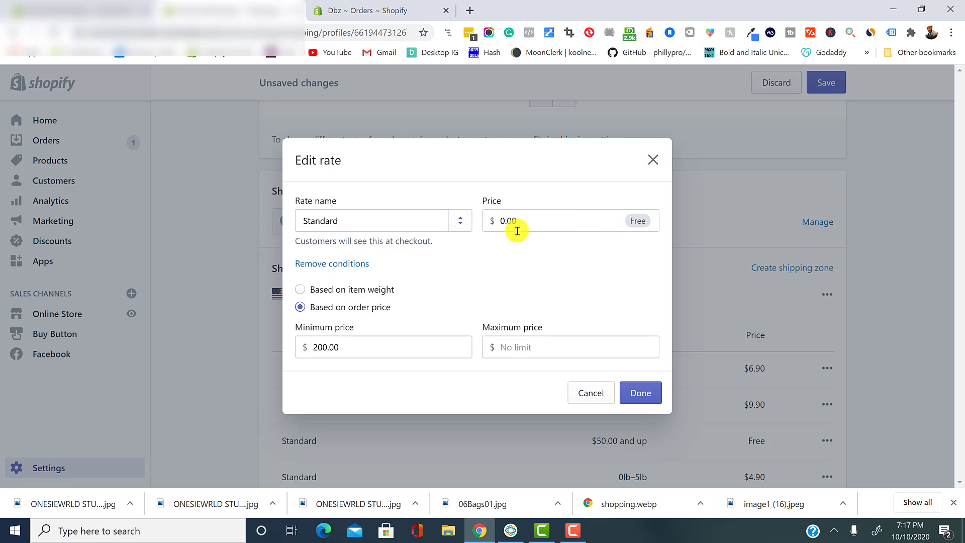
pyautogui.moveTo(322, 349); pyautogui.dragTo(272, 357)
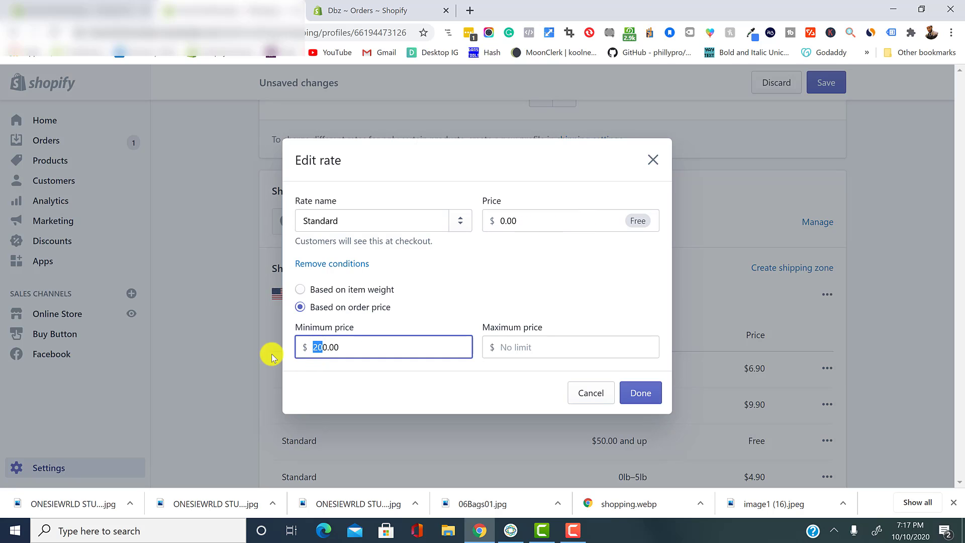
pyautogui.click(640, 397)
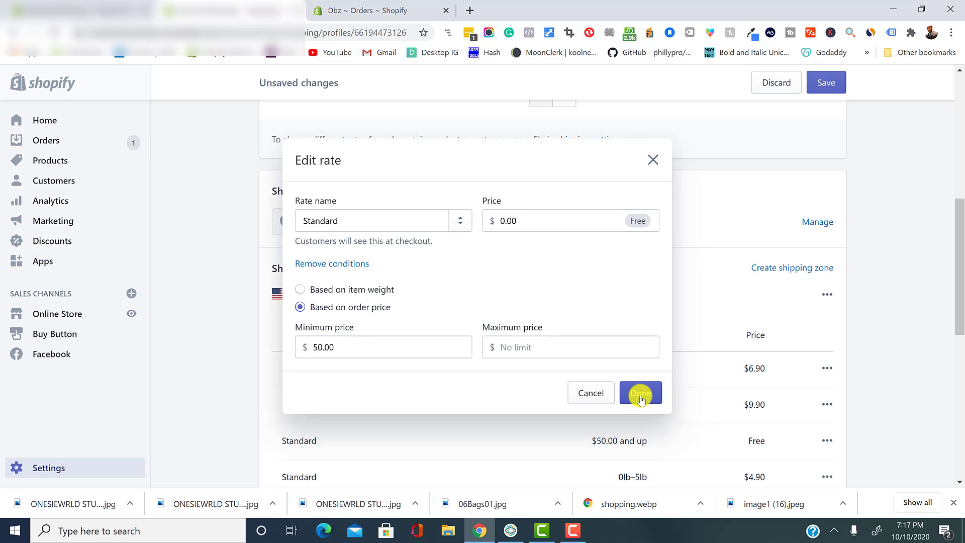
# Save the General shipping profile and return to the Shipping and delivery settings.
pyautogui.click(830, 86)
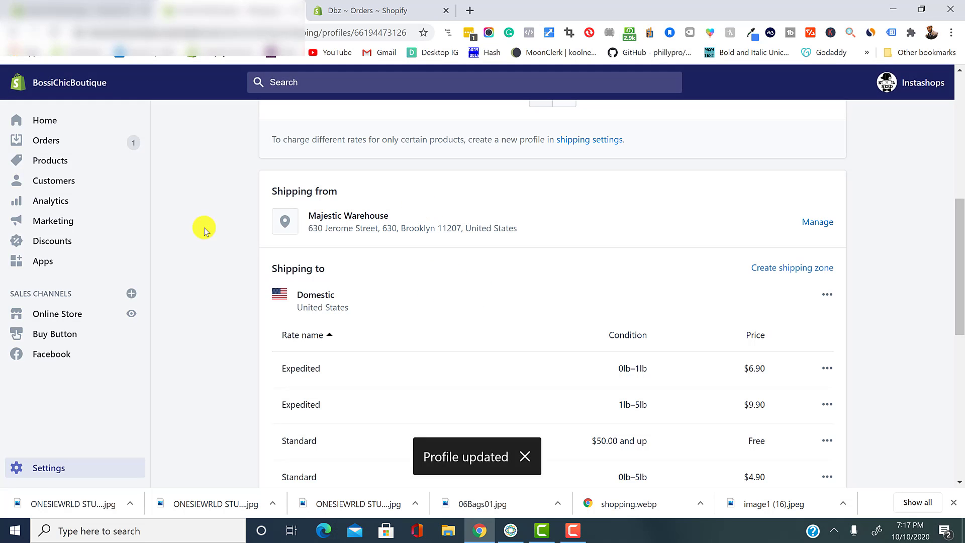
pyautogui.scroll(1, 185, 314)
pyautogui.scroll(6, 185, 314)
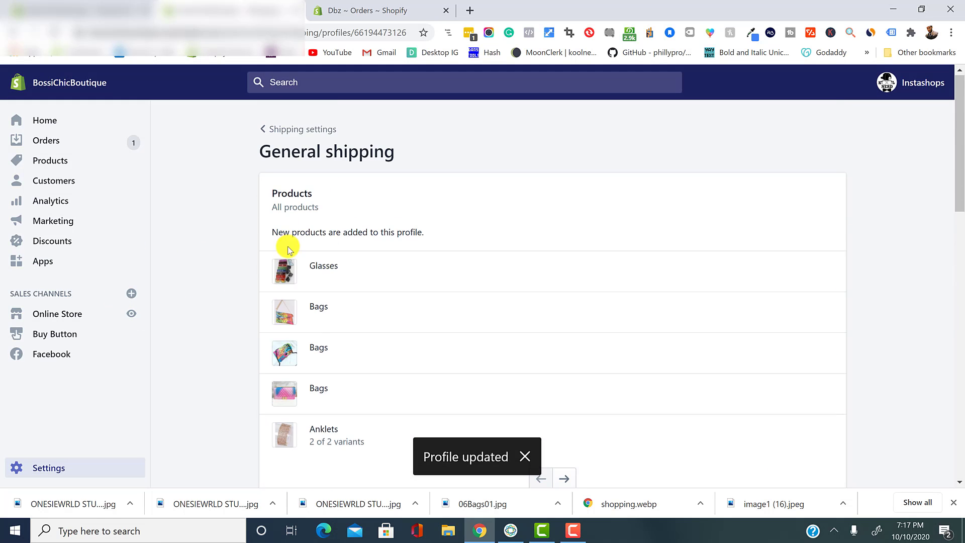
pyautogui.click(312, 130)
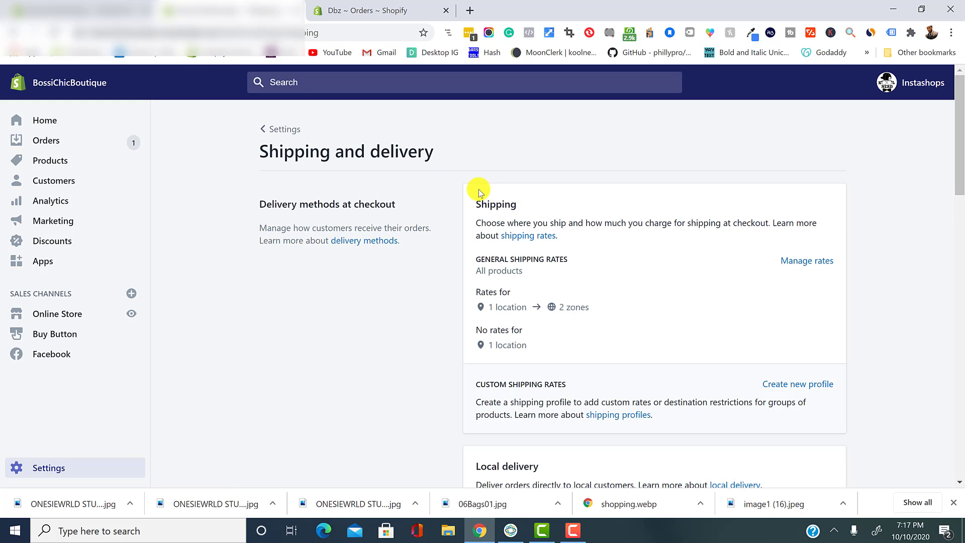
# Review the Local delivery section and open the local delivery settings for Majestic Warehouse.
pyautogui.scroll(-3, 479, 193)
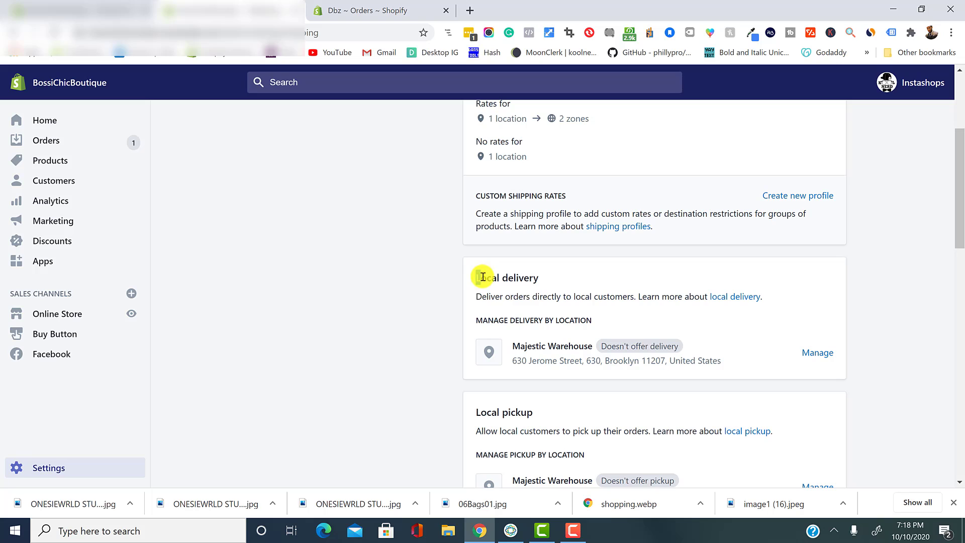
pyautogui.moveTo(483, 276); pyautogui.dragTo(550, 282)
pyautogui.click(520, 274)
pyautogui.moveTo(478, 279); pyautogui.dragTo(561, 297)
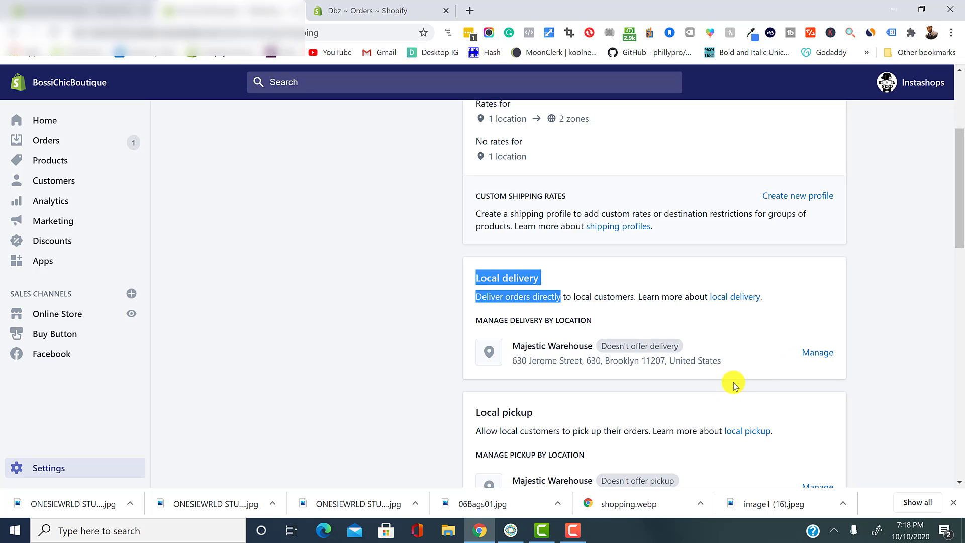
pyautogui.click(817, 353)
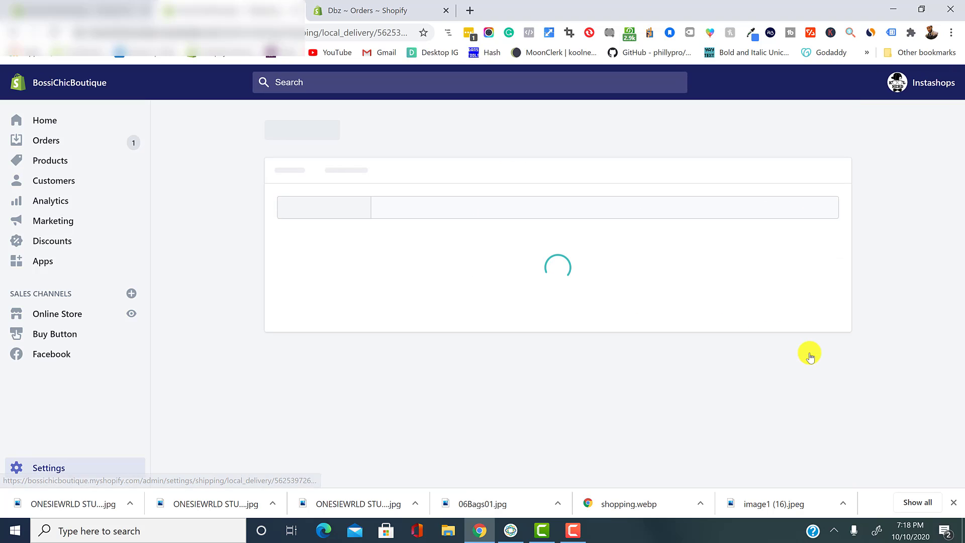
# Enable local delivery for Majestic Warehouse and set its delivery radius to 10 mi.
pyautogui.click(339, 260)
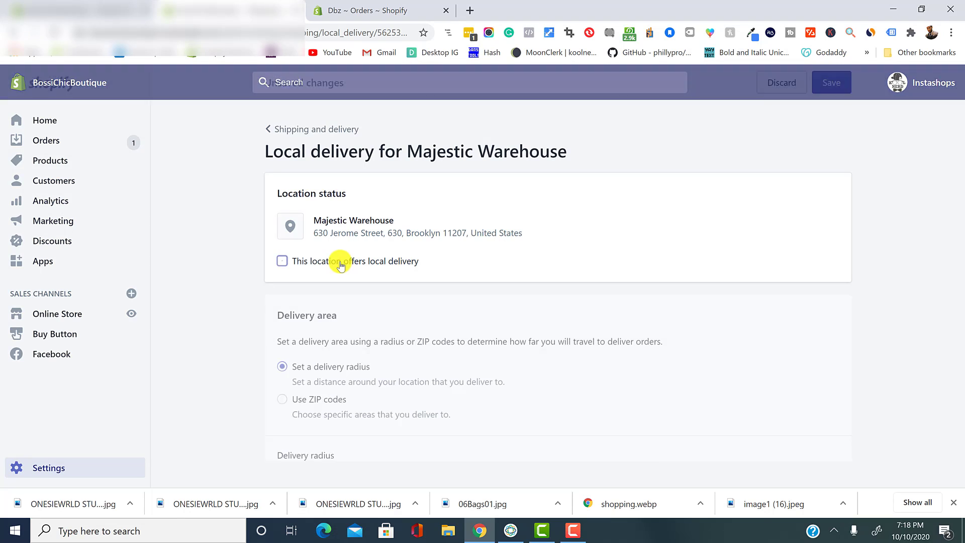
pyautogui.scroll(-3, 341, 265)
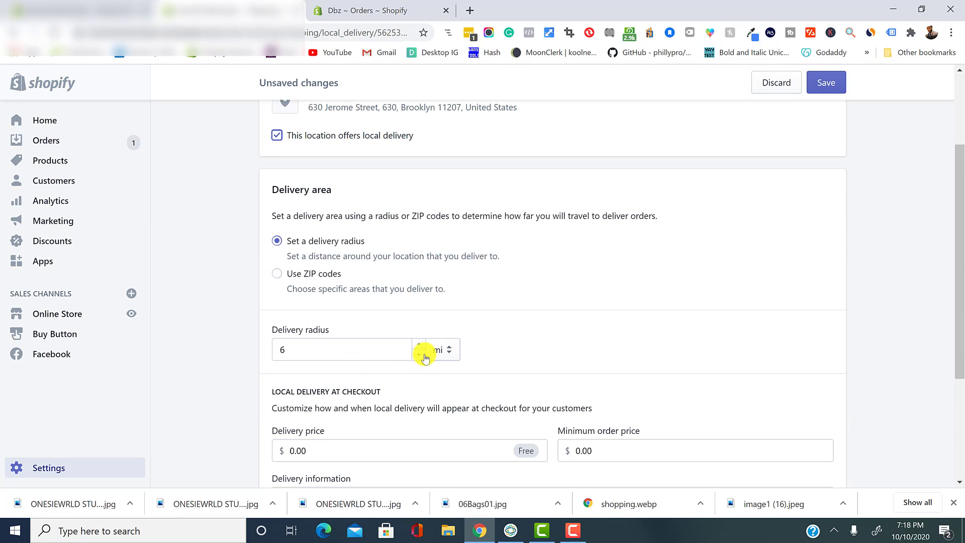
pyautogui.click(420, 344)
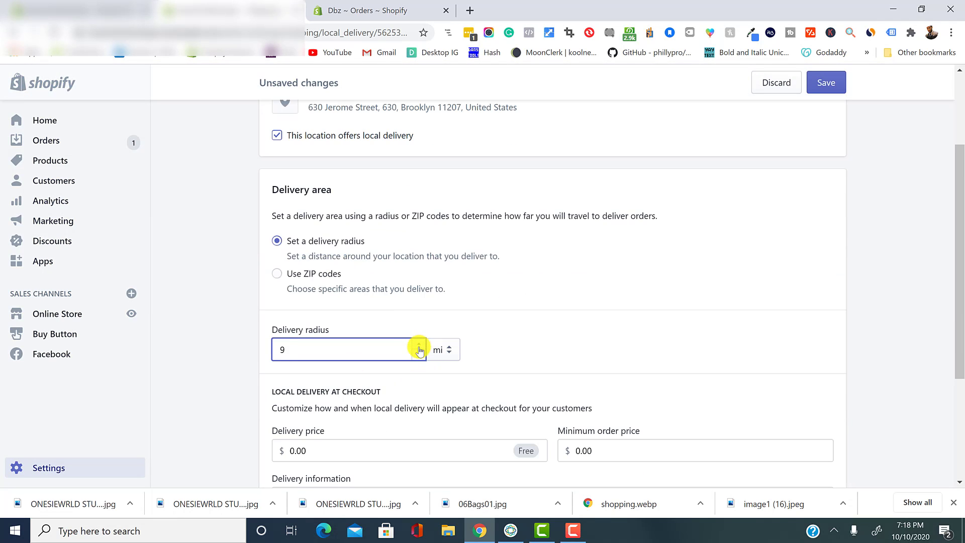
pyautogui.click(419, 346)
pyautogui.scroll(-3, 417, 349)
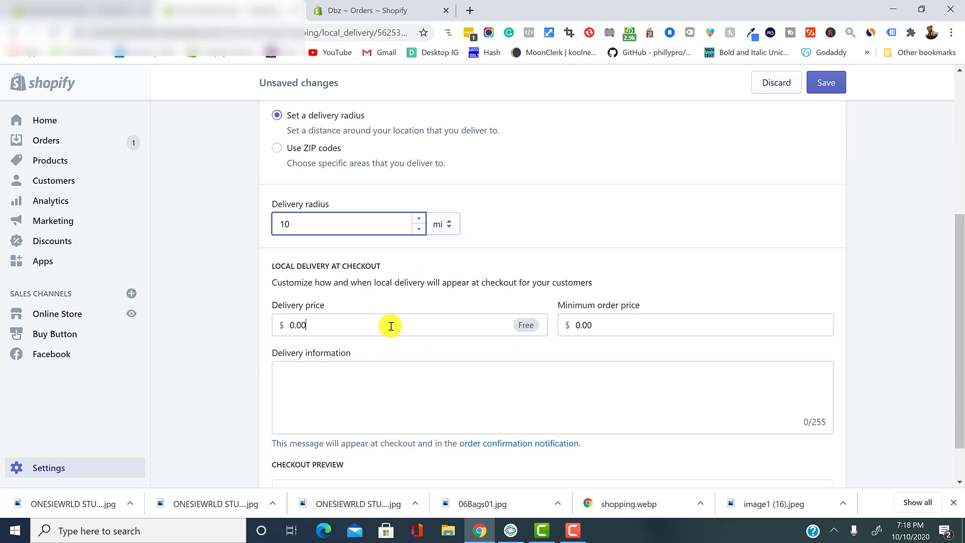
# Set the local delivery price to 20.00 and enter the delivery information "Hey be ready to accept your package within 10 mins or be charged additional".
pyautogui.moveTo(390, 325); pyautogui.dragTo(265, 324)
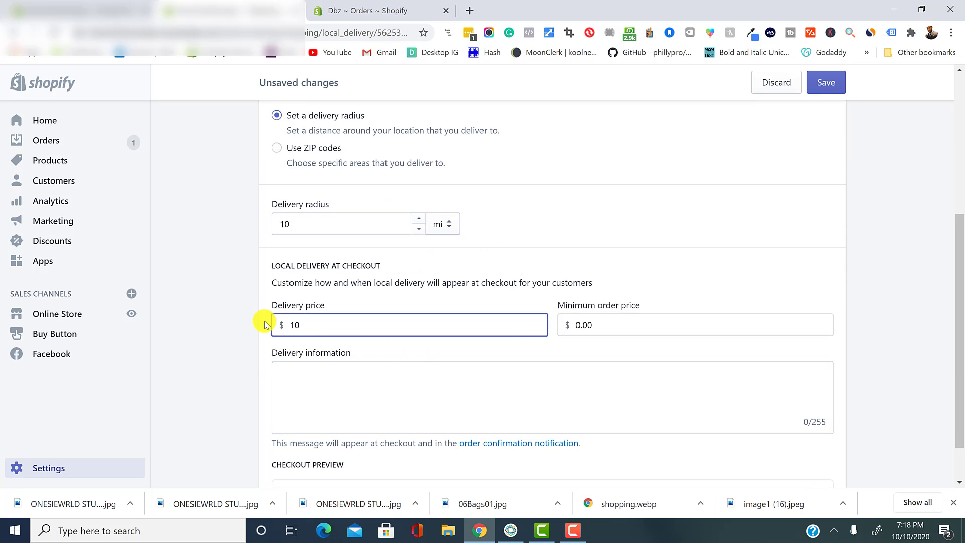
pyautogui.write('20.00')
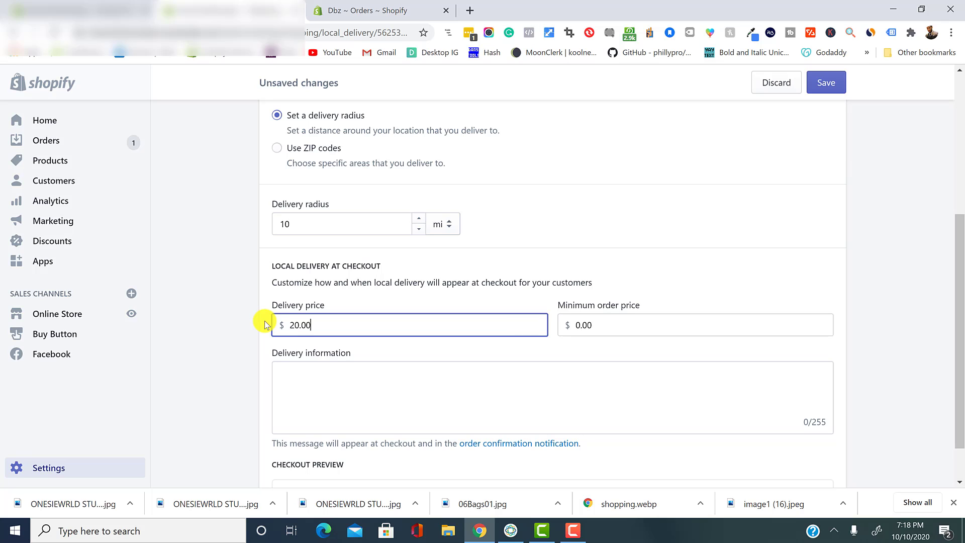
pyautogui.click(372, 382)
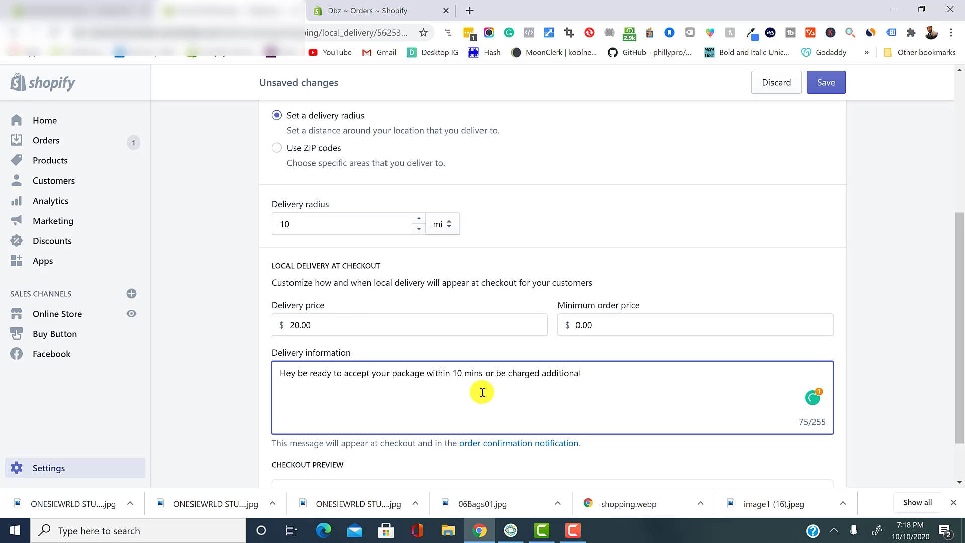
# Turn local delivery back off for Majestic Warehouse and return to the Shipping and delivery settings.
pyautogui.scroll(-1, 478, 390)
pyautogui.scroll(6, 453, 308)
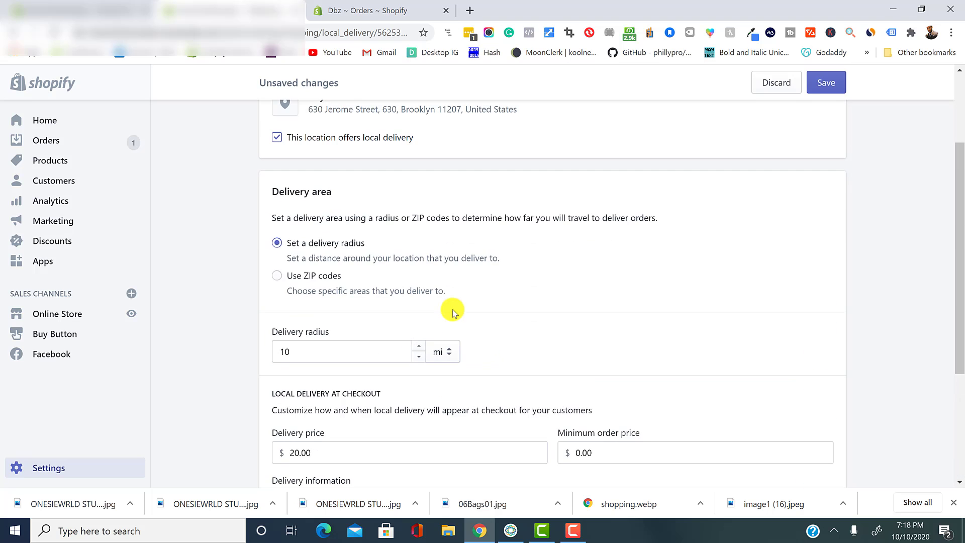
pyautogui.click(290, 265)
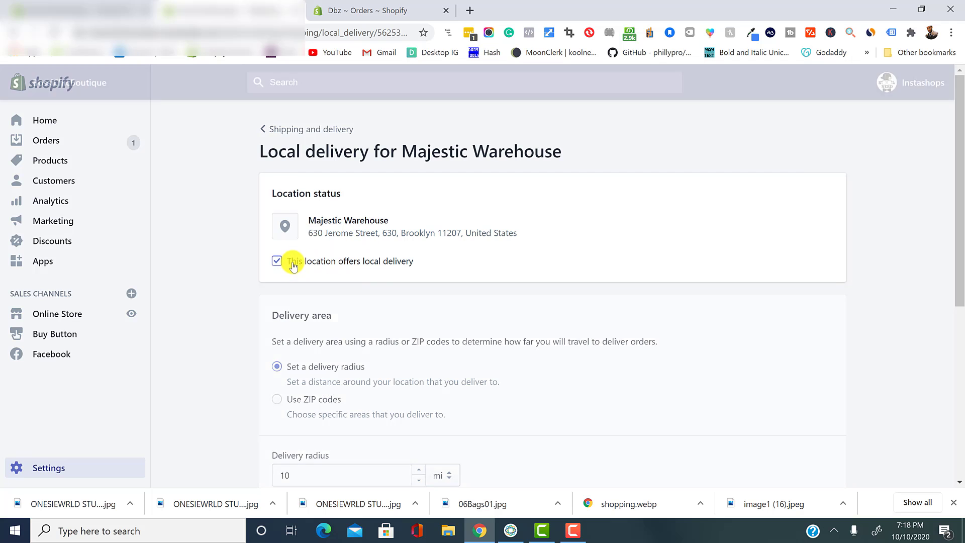
pyautogui.click(322, 127)
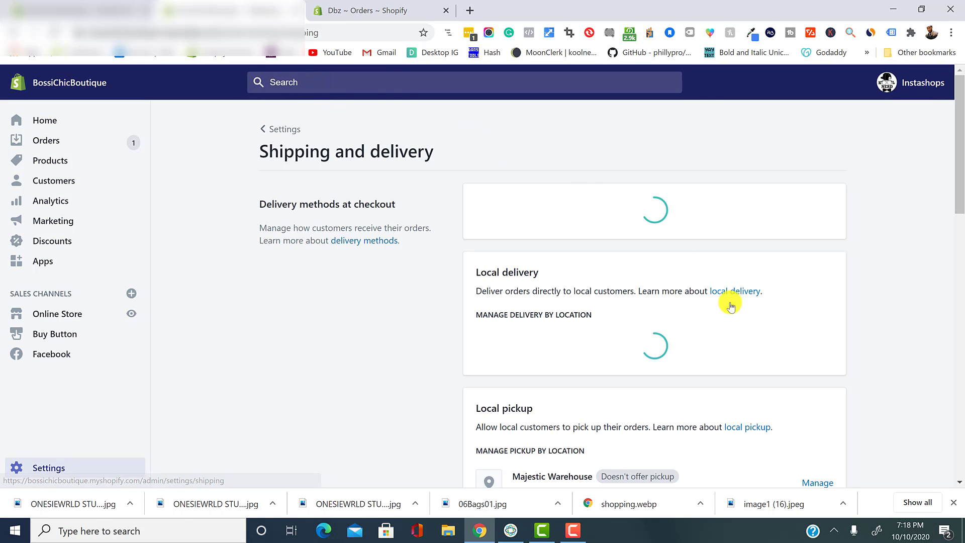
# Enable local pickup in Majestic Warehouse's local pickup settings and check the expected pickup time choices.
pyautogui.scroll(-5, 658, 301)
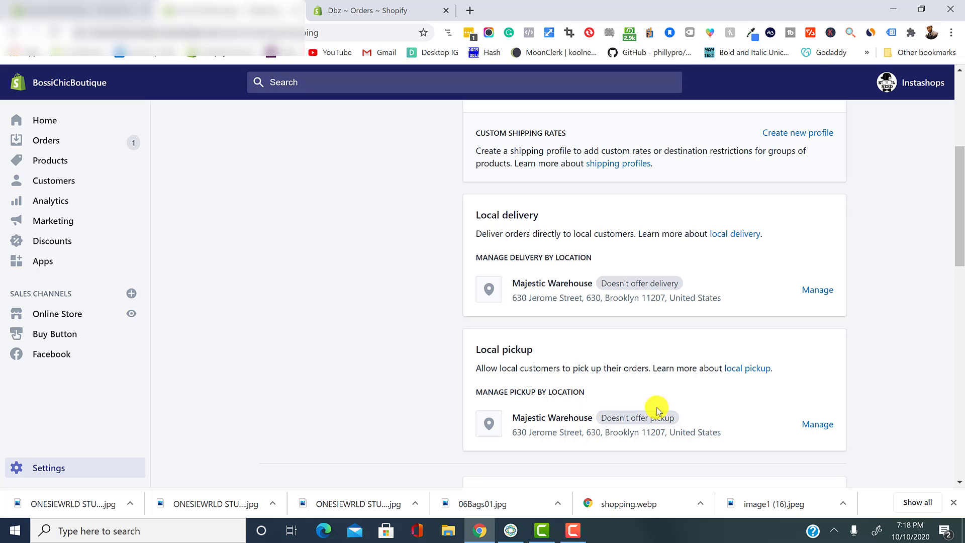
pyautogui.click(815, 424)
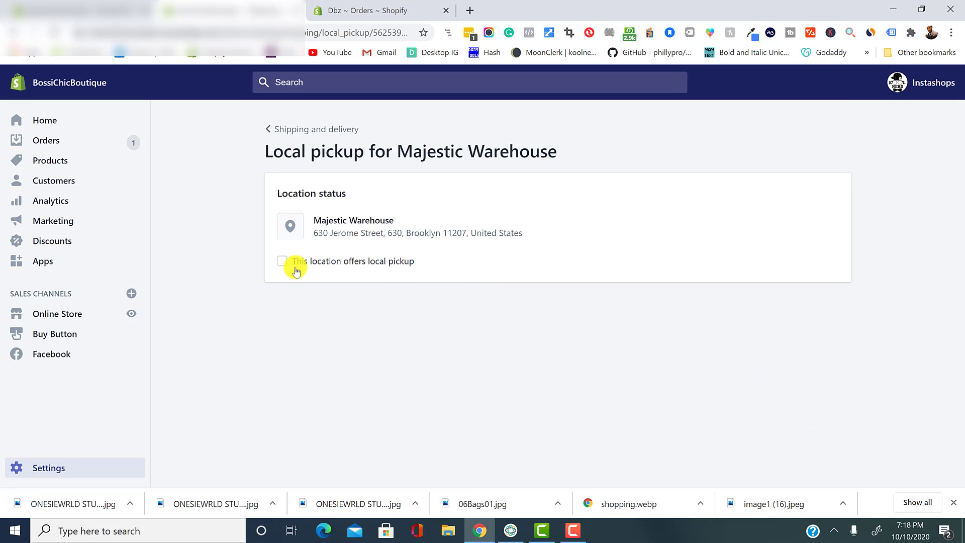
pyautogui.click(296, 270)
pyautogui.scroll(-3, 363, 371)
pyautogui.click(415, 235)
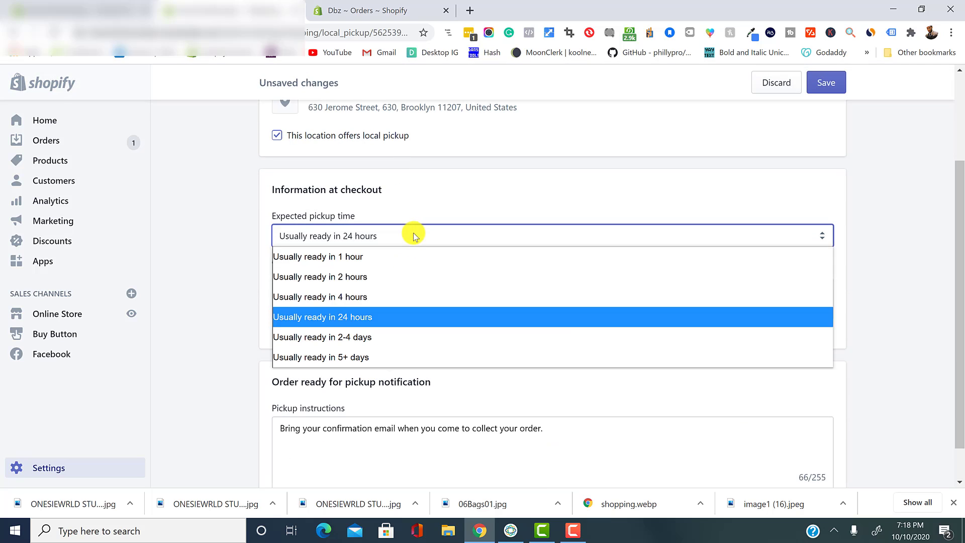
pyautogui.click(236, 429)
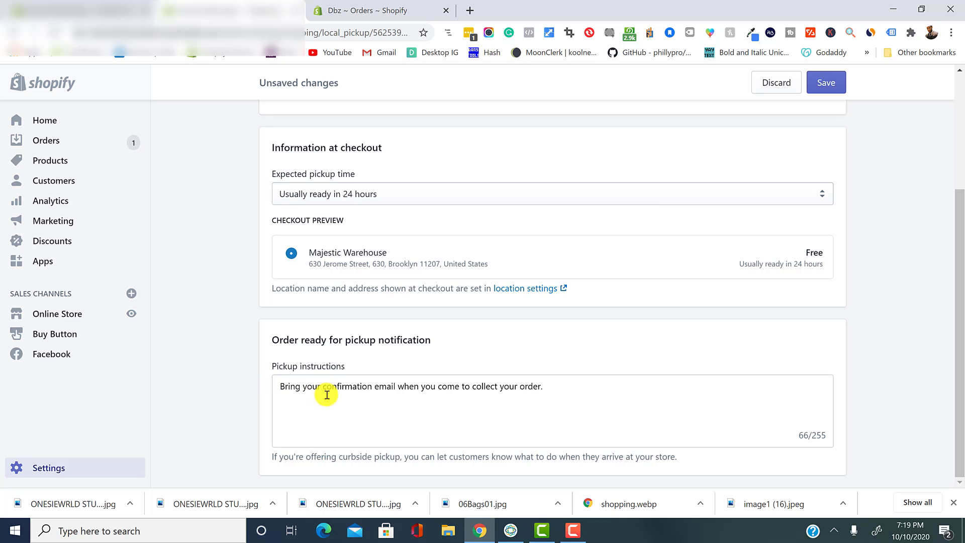
# Review the local pickup settings for Majestic Warehouse and leave the page without saving the changes.
pyautogui.scroll(2, 457, 280)
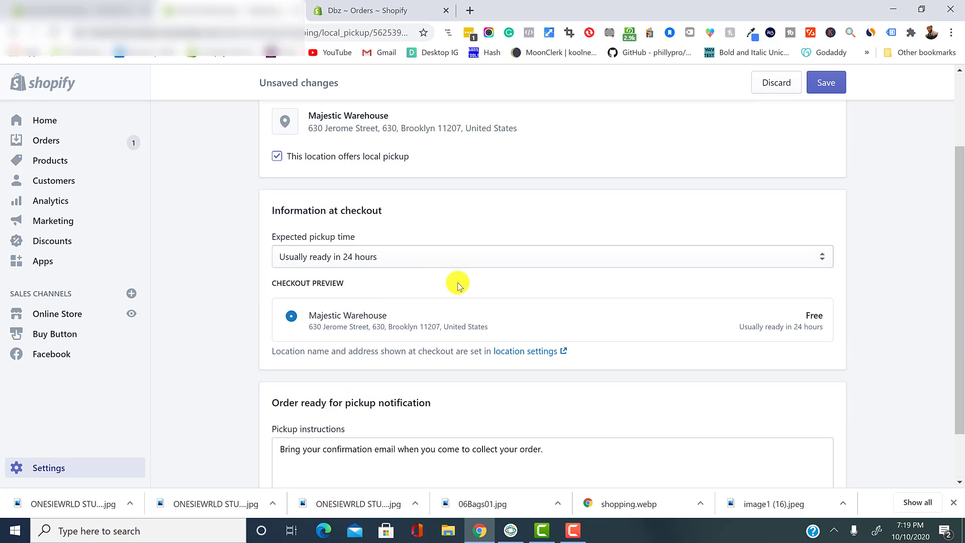
pyautogui.scroll(2, 390, 326)
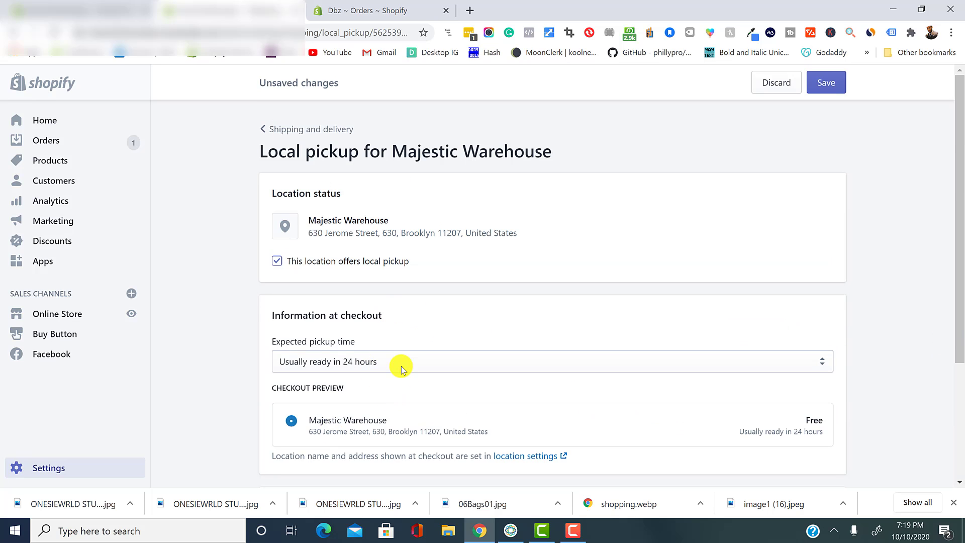
pyautogui.click(399, 366)
pyautogui.click(328, 130)
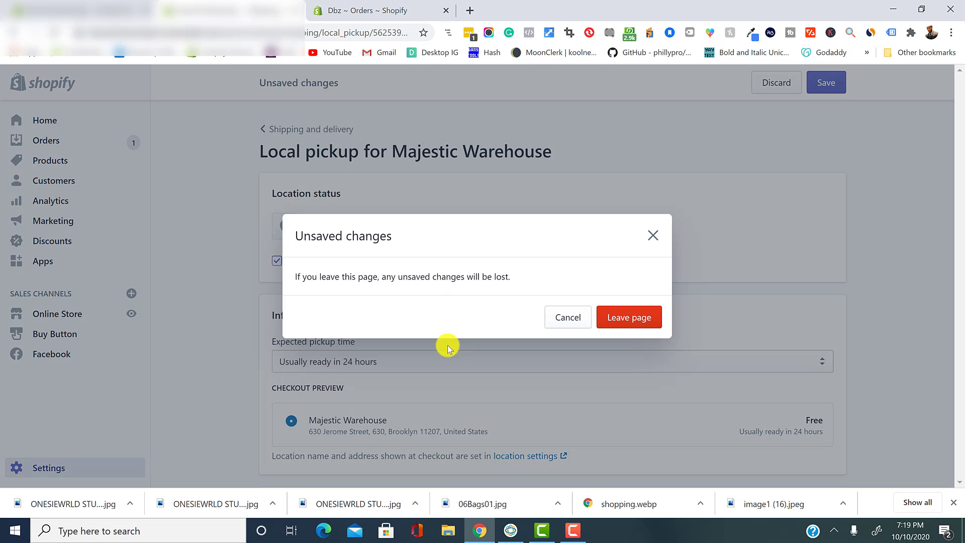
pyautogui.click(614, 315)
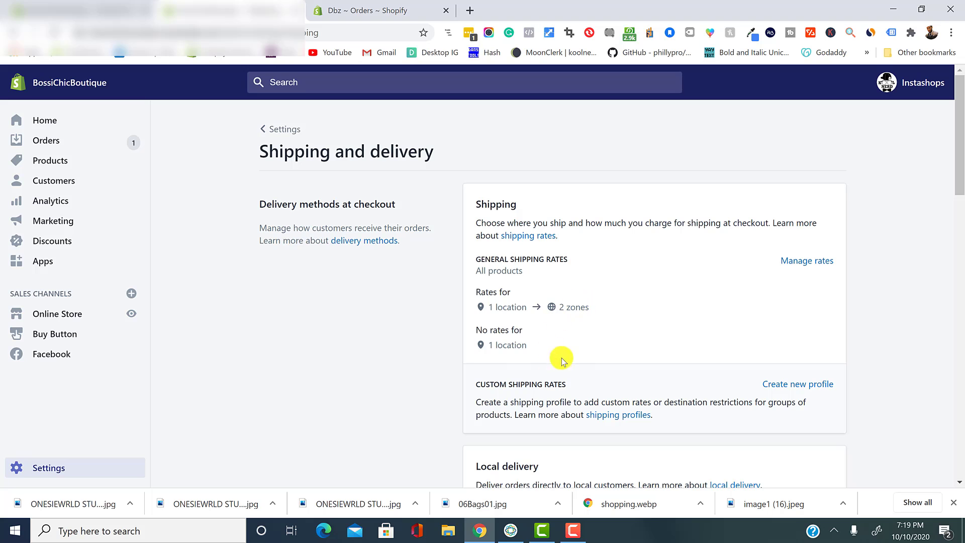
# Look over the Shipping and delivery page and open the store's Taxes settings.
pyautogui.scroll(-8, 462, 321)
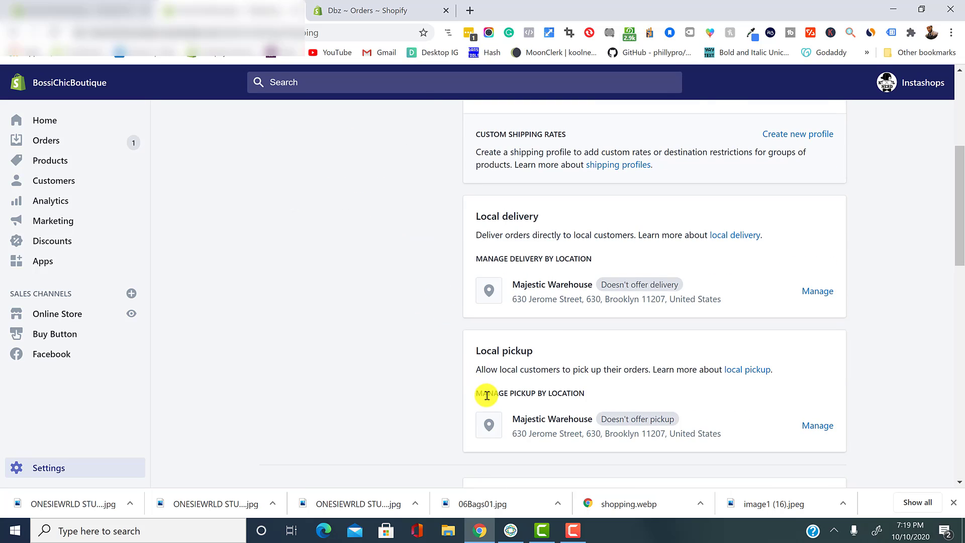
pyautogui.scroll(4, 488, 337)
pyautogui.scroll(4, 486, 340)
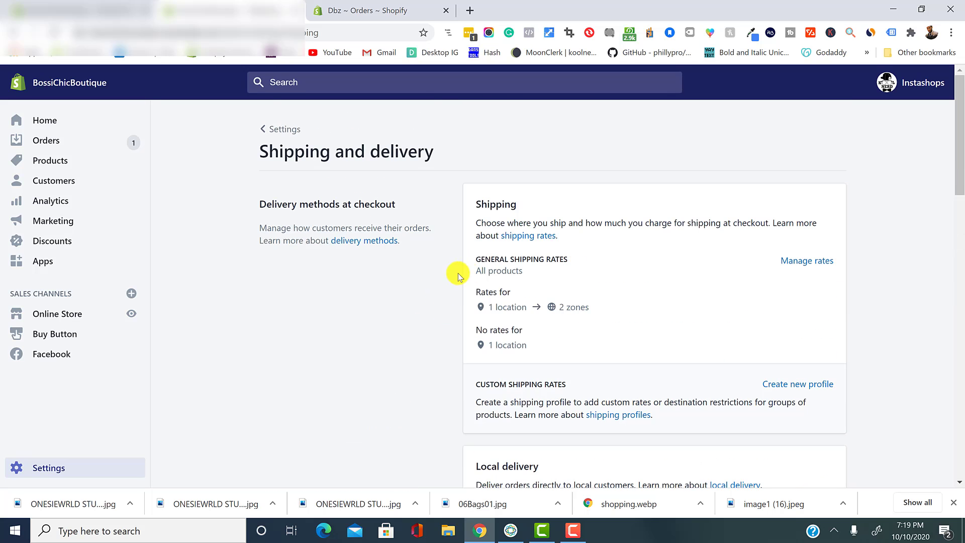
pyautogui.click(259, 130)
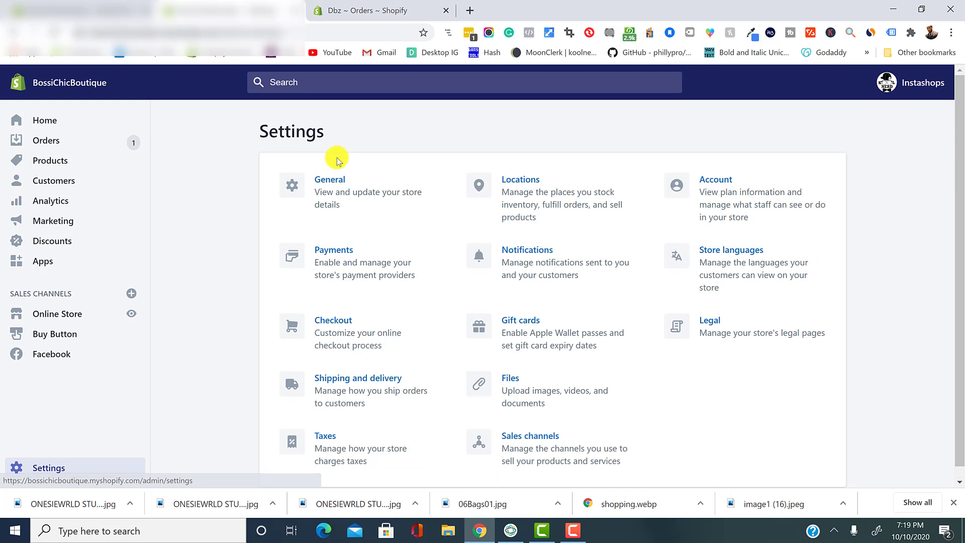
pyautogui.click(392, 432)
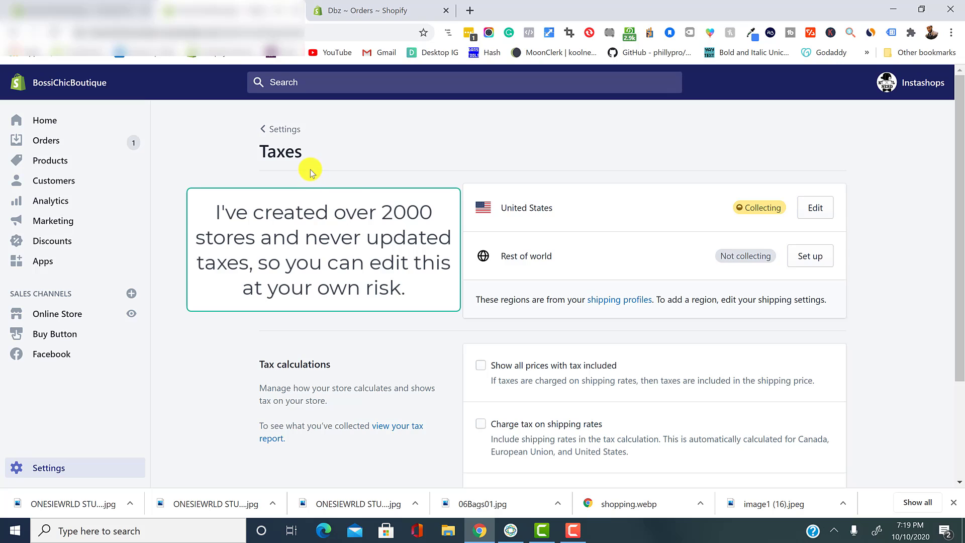
# Review the tax regions and the tax calculation options on the Taxes page.
pyautogui.scroll(-3, 625, 338)
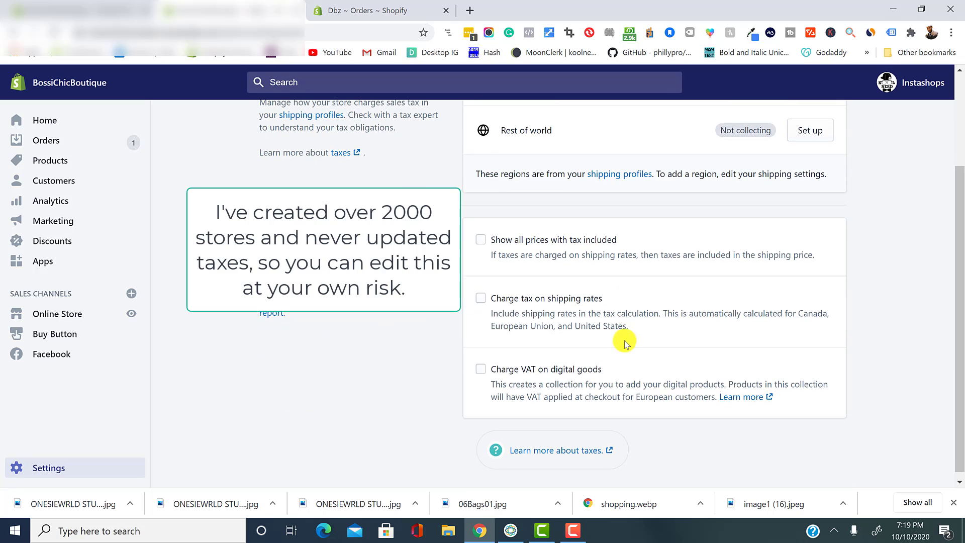
pyautogui.scroll(2, 586, 332)
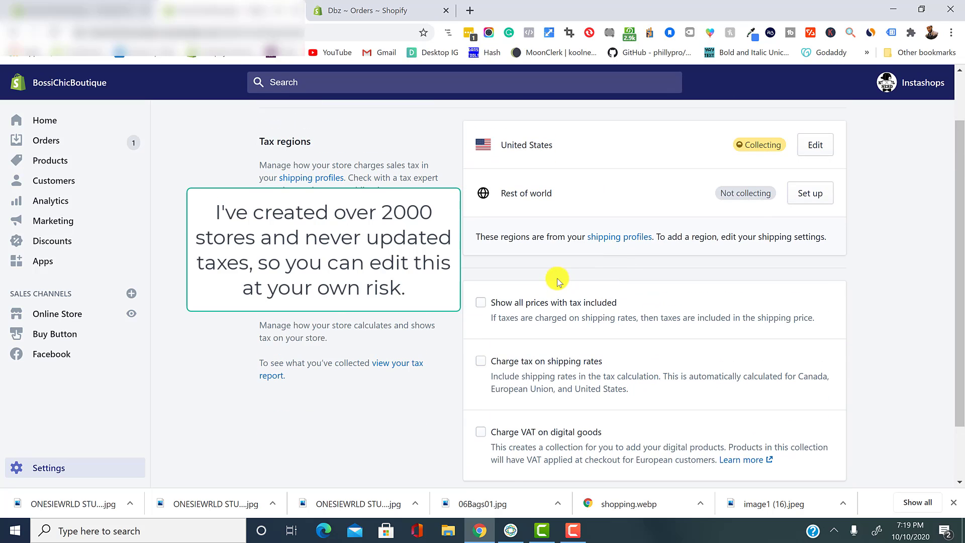
pyautogui.scroll(-1, 561, 287)
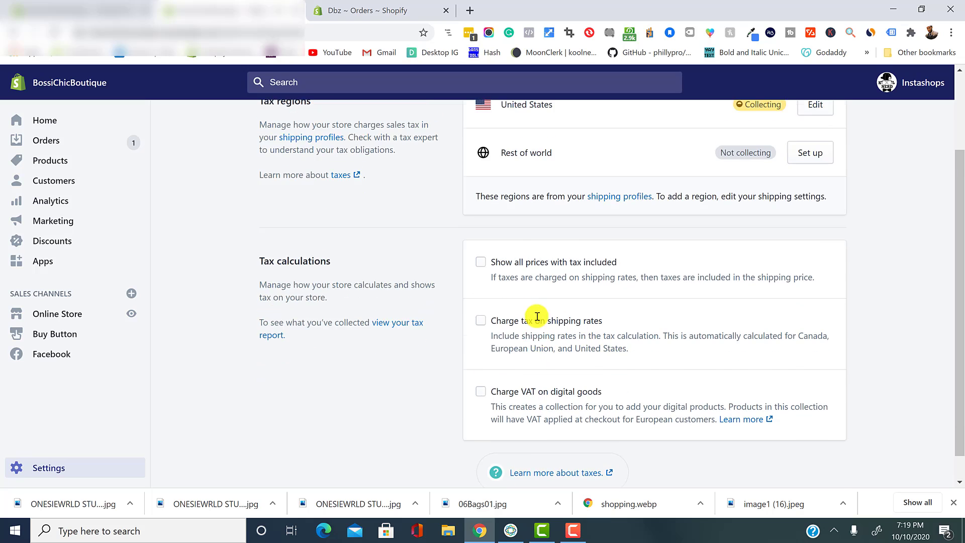
pyautogui.scroll(2, 534, 312)
pyautogui.scroll(-1, 555, 311)
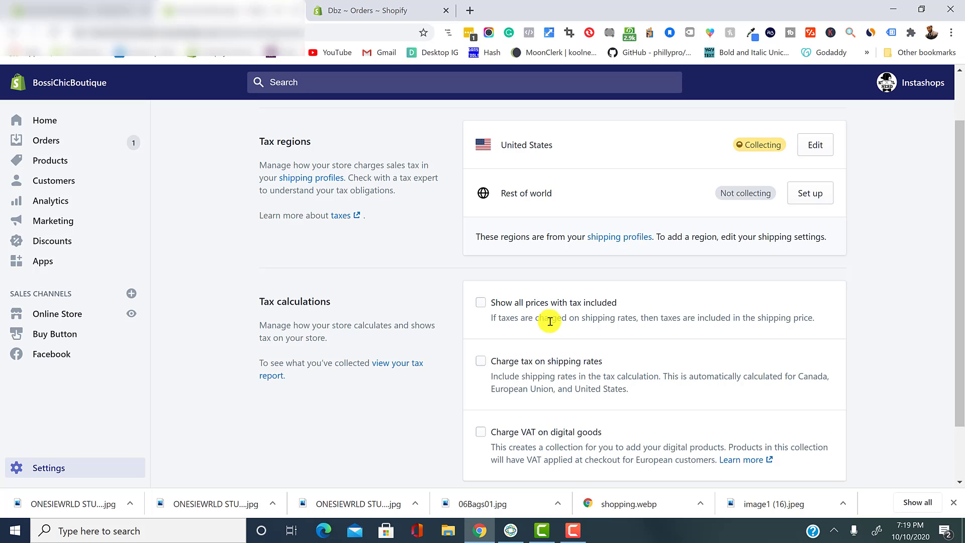
pyautogui.scroll(-1, 571, 352)
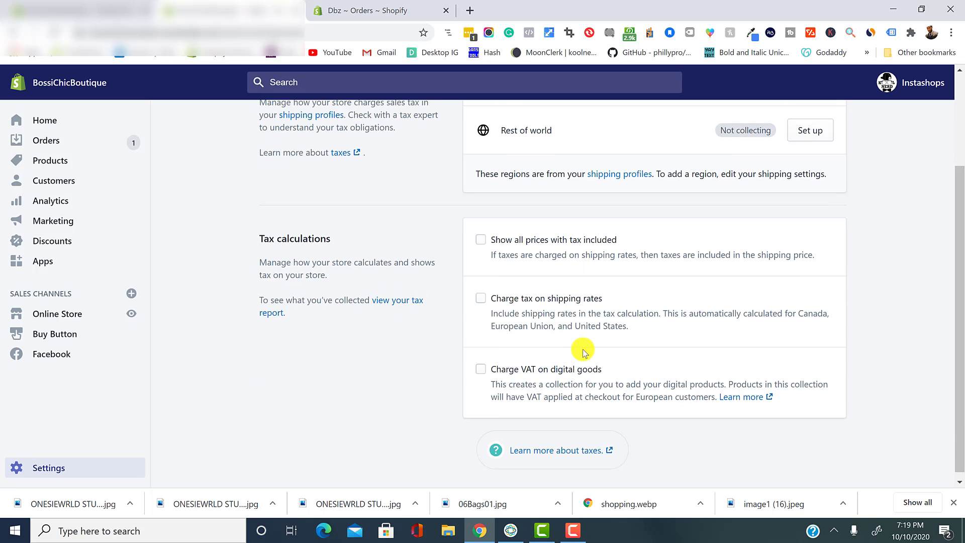
# Examine the United States tax registrations, the options for Georgia and the tax overrides, and return to the main Settings page.
pyautogui.scroll(2, 584, 352)
pyautogui.click(823, 217)
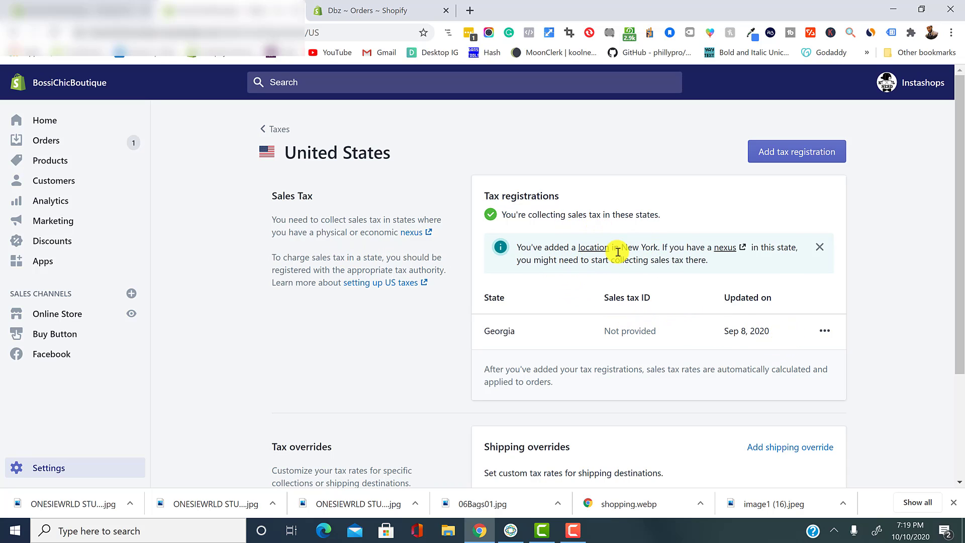
pyautogui.scroll(-2, 631, 259)
pyautogui.scroll(1, 621, 345)
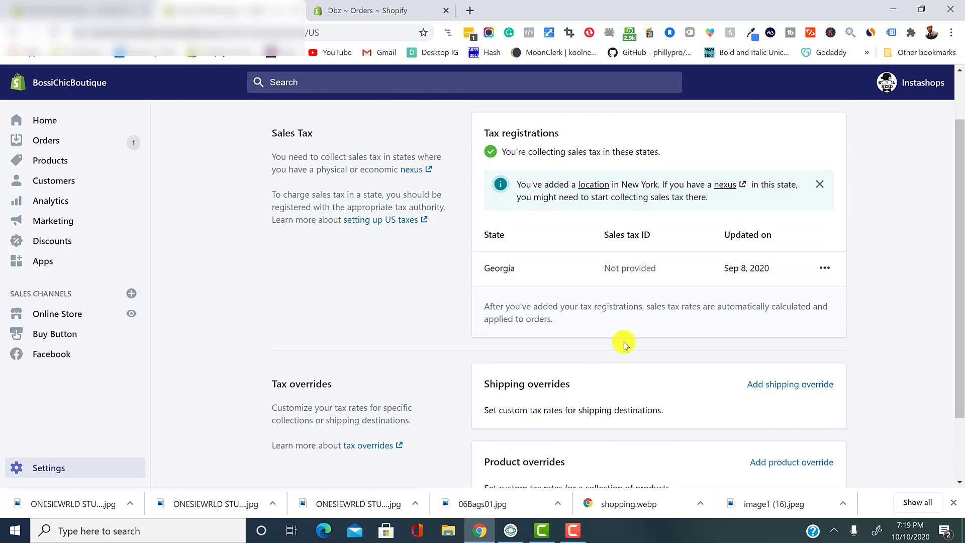
pyautogui.scroll(-2, 623, 345)
pyautogui.scroll(1, 467, 422)
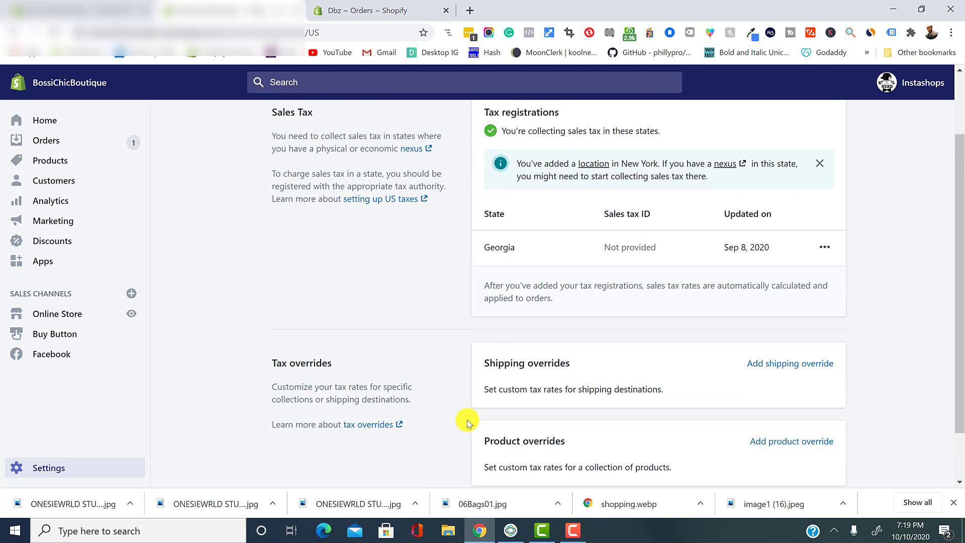
pyautogui.scroll(2, 503, 402)
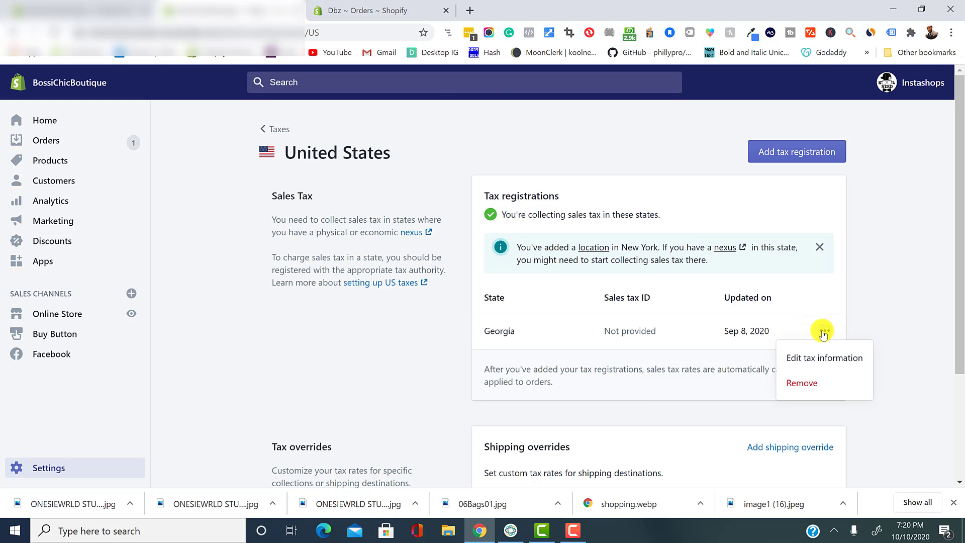
pyautogui.click(267, 130)
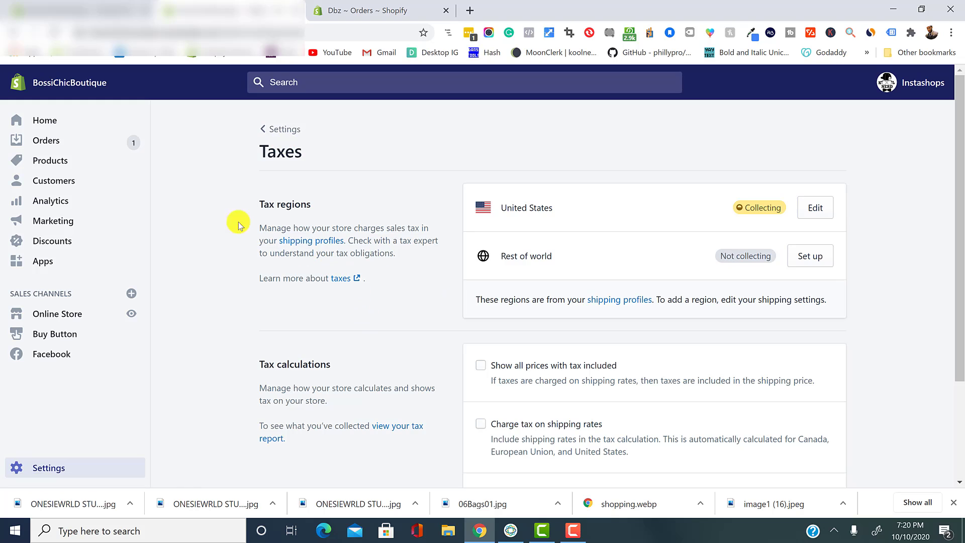
pyautogui.click(289, 130)
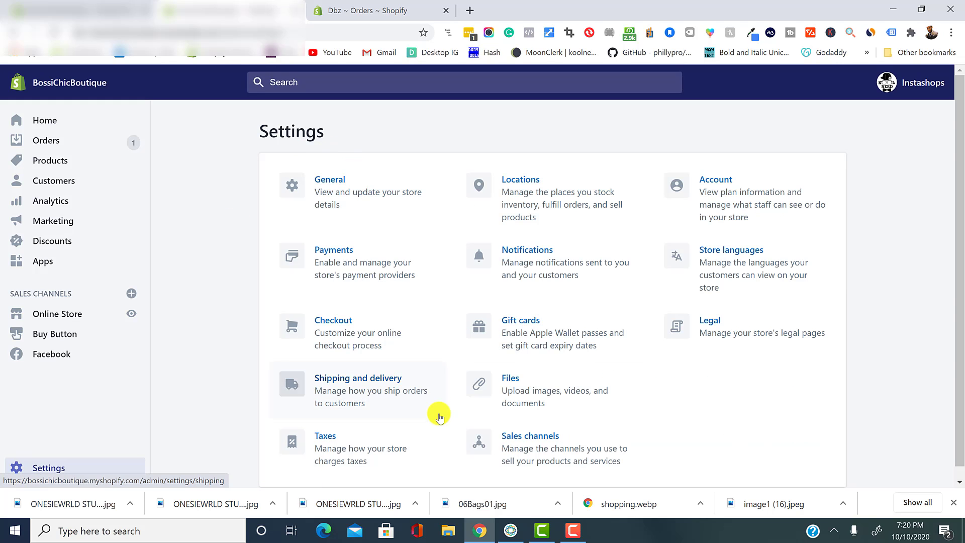